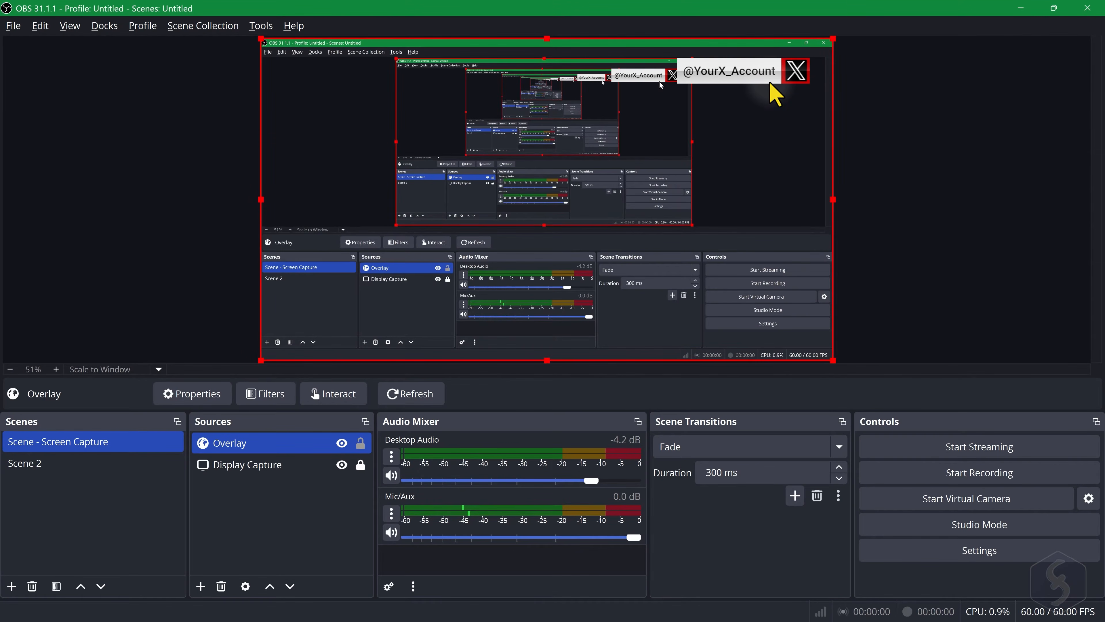
pyautogui.click(341, 457)
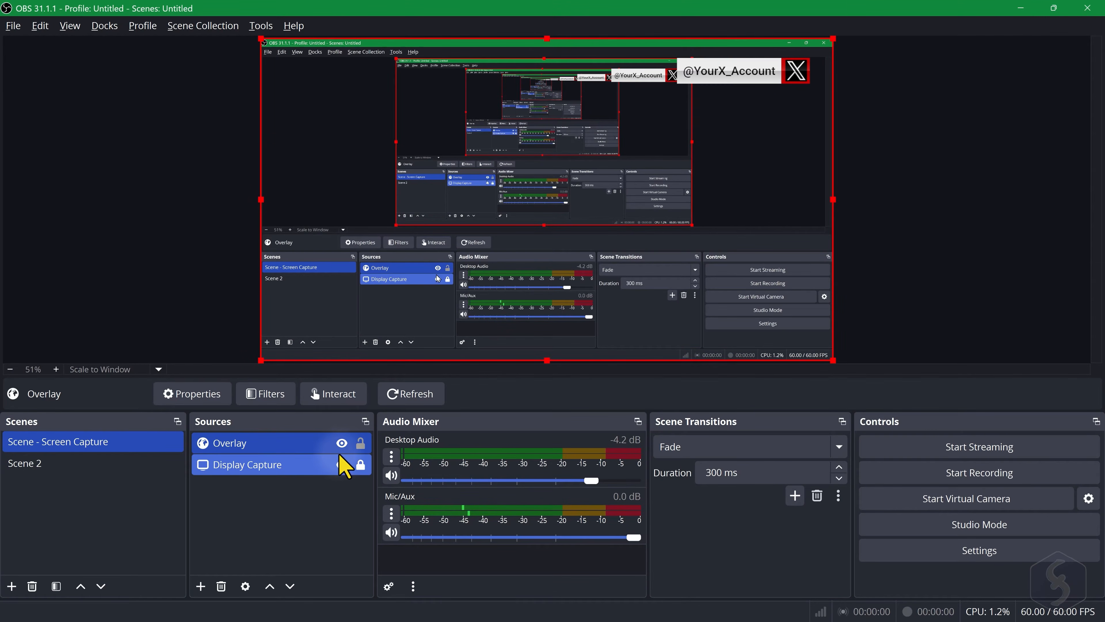
pyautogui.click(342, 465)
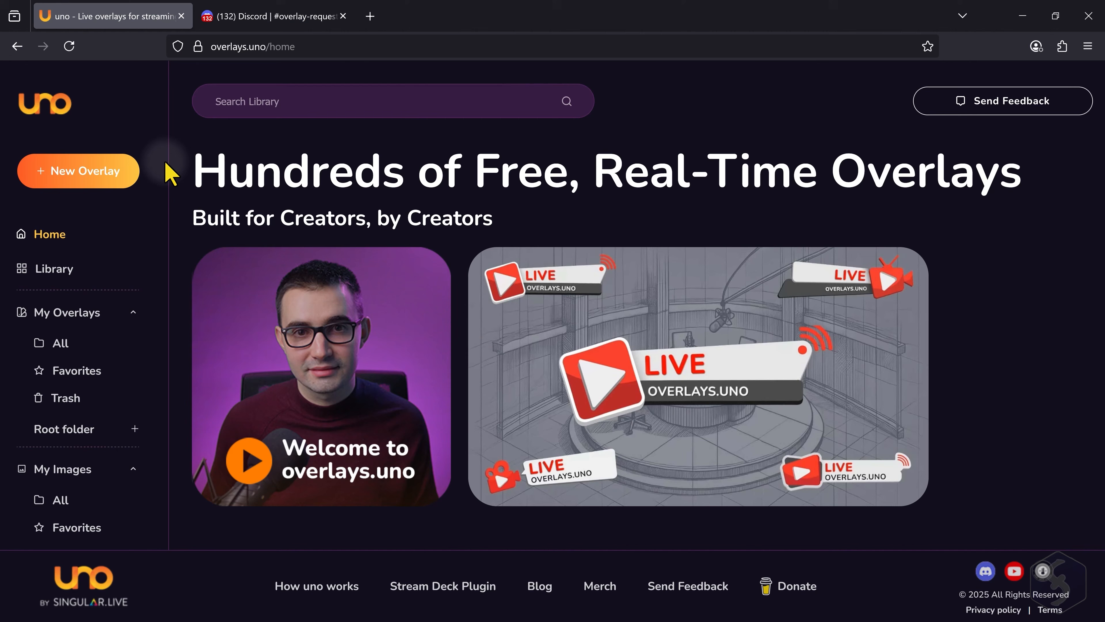
# - Switch to overlays.uno in the browser, start a new overlay and browse the templates in the library
pyautogui.click(81, 170)
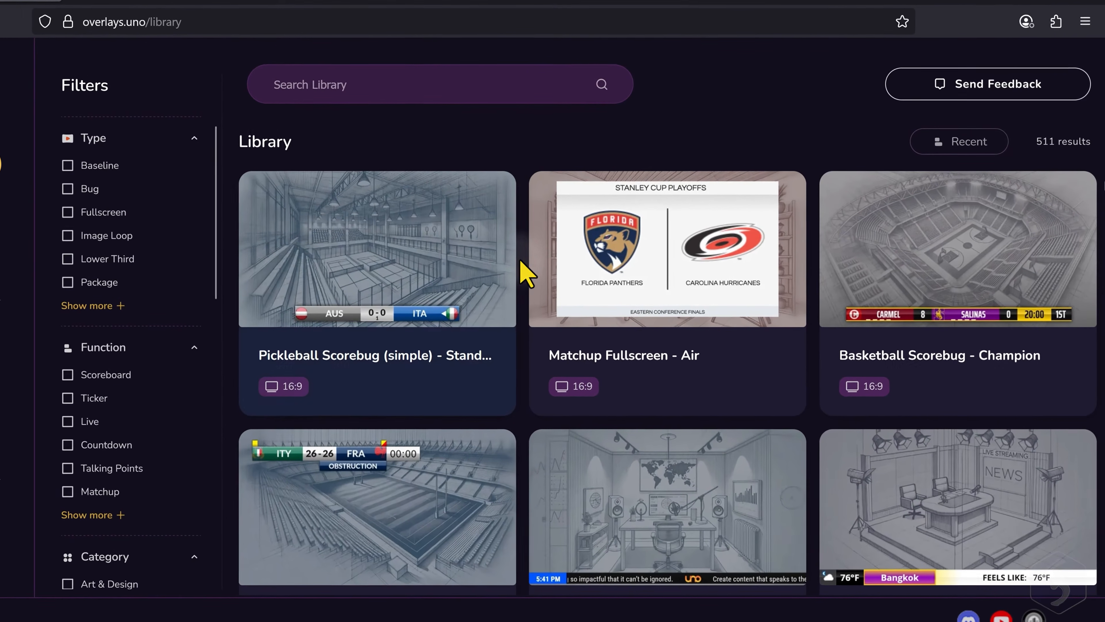
pyautogui.scroll(-2, 594, 264)
pyautogui.scroll(-2, 566, 300)
pyautogui.scroll(-5, 827, 325)
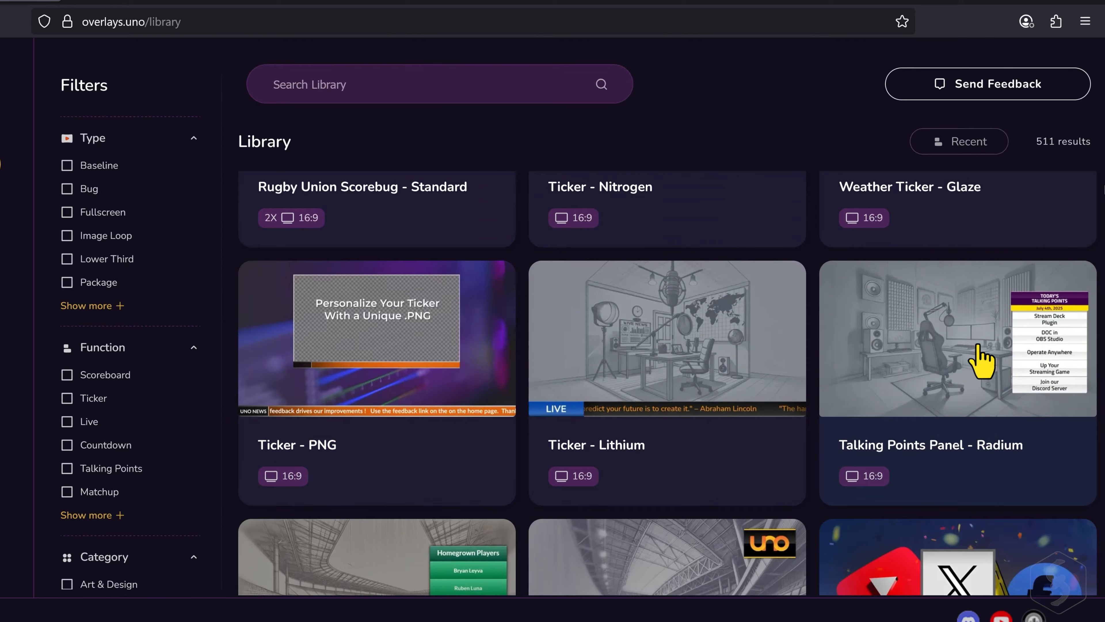
pyautogui.scroll(-5, 992, 362)
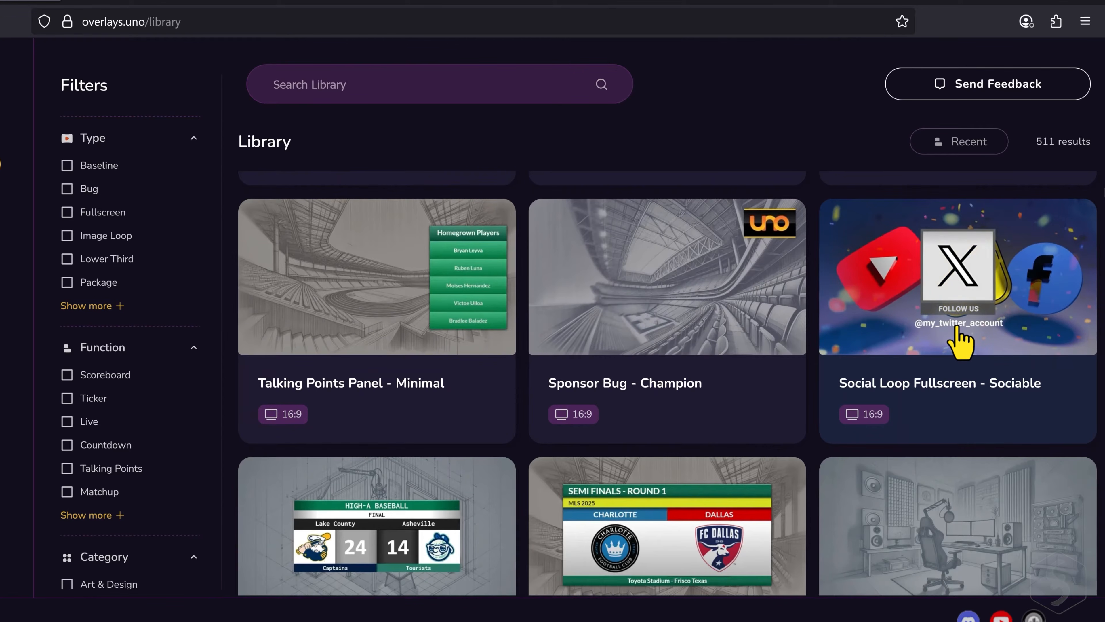
pyautogui.scroll(-3, 671, 334)
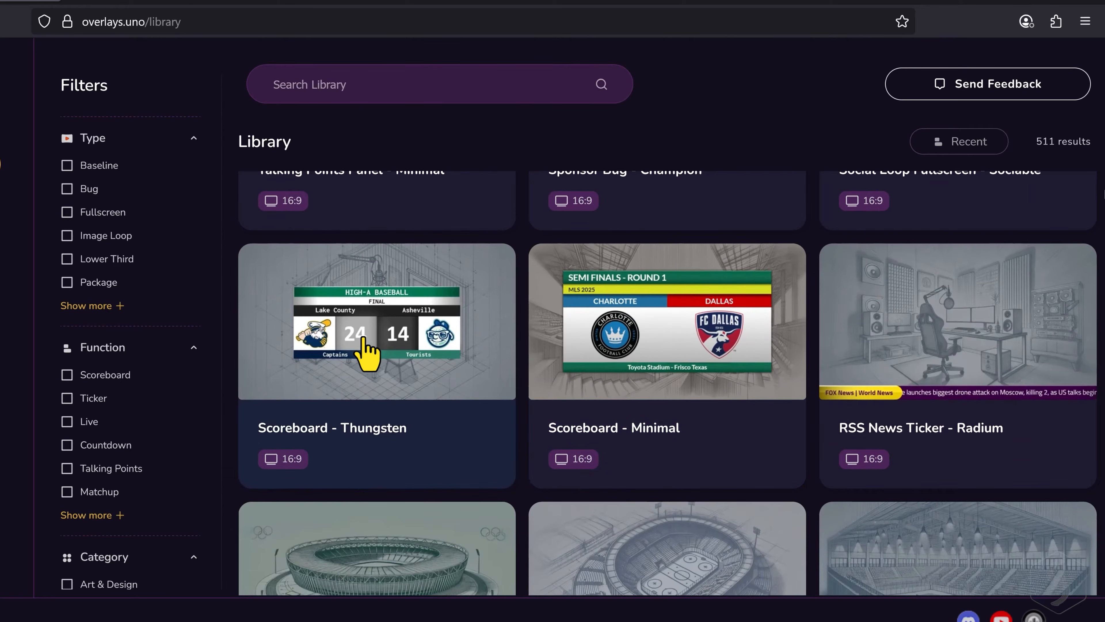
pyautogui.scroll(-5, 366, 351)
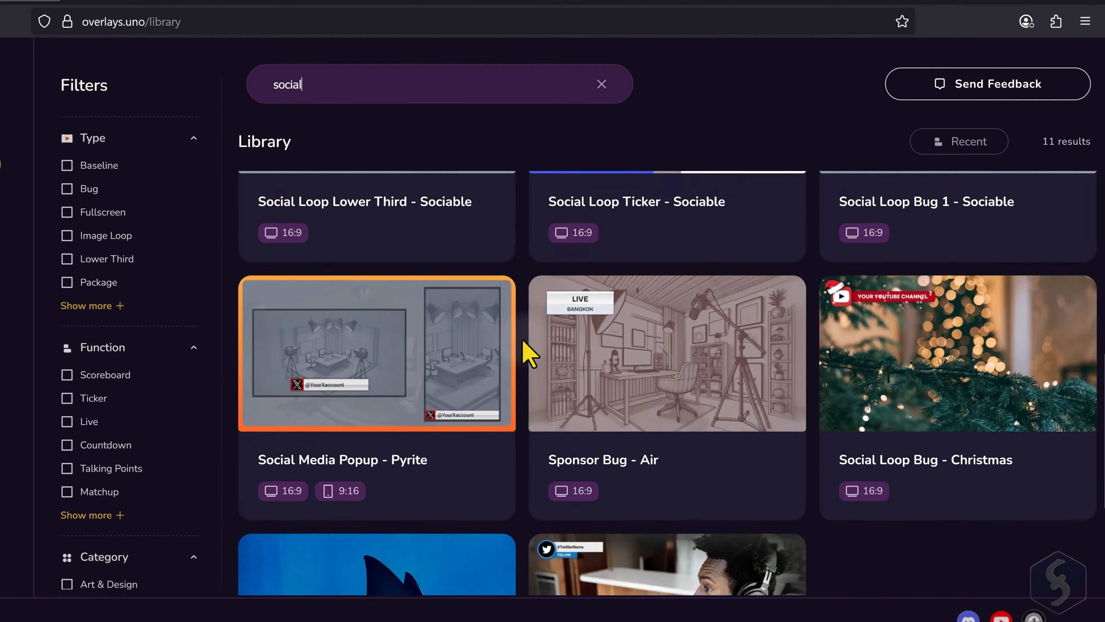
# - Search the library for "social" and add the Social Media Popup - Pyrite overlay to My Overlays
pyautogui.scroll(-2, 523, 342)
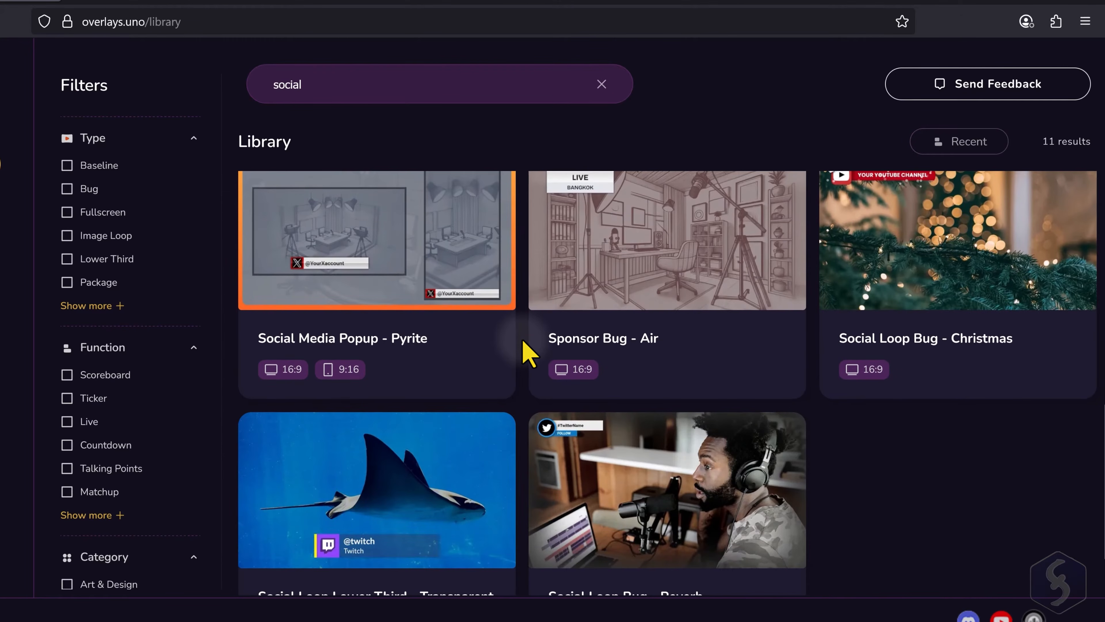
pyautogui.scroll(2, 523, 342)
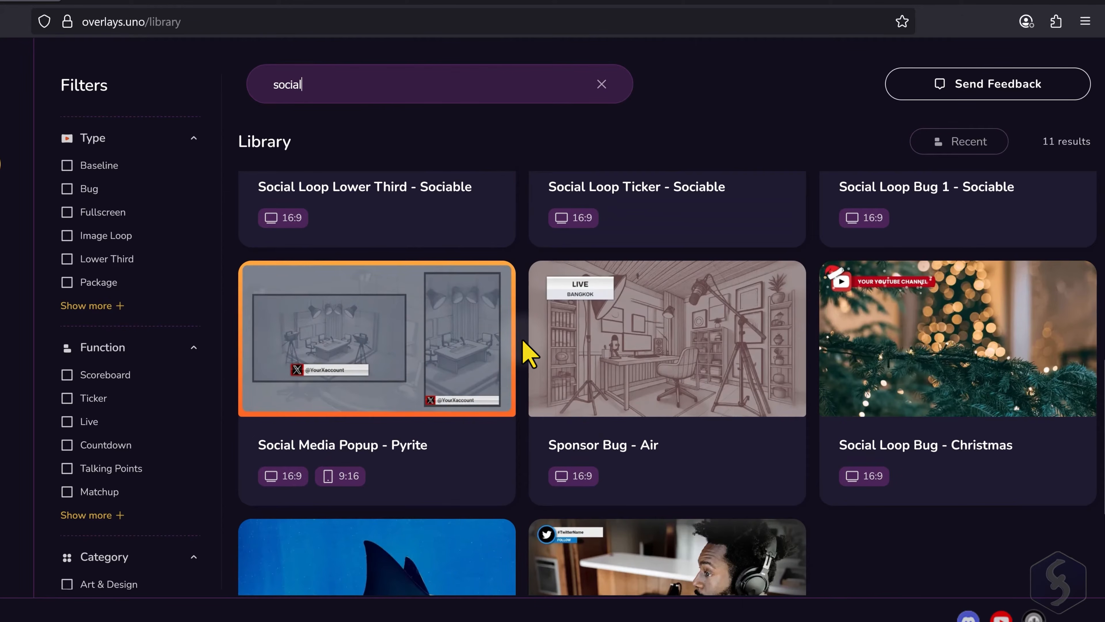
pyautogui.click(377, 356)
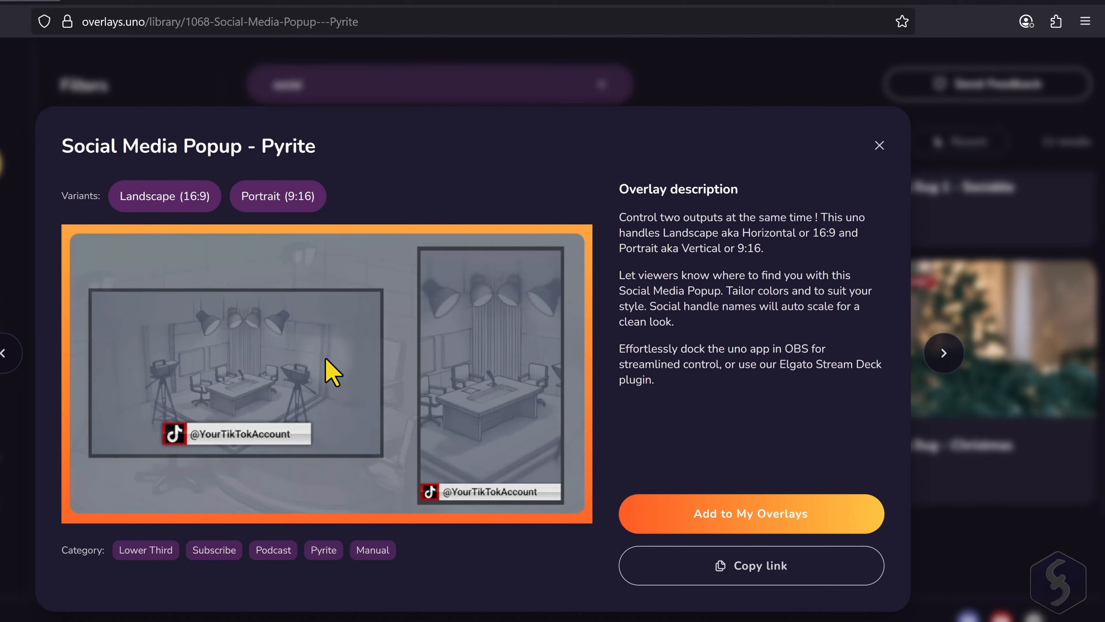
pyautogui.click(771, 514)
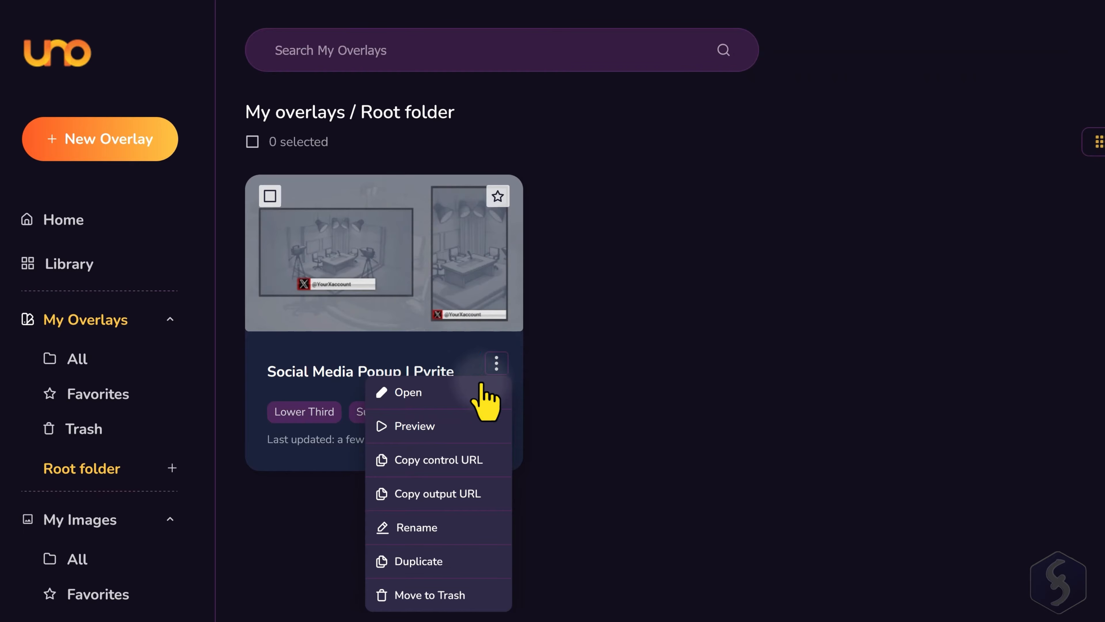
# - Preview the Social Media Popup | Pyrite overlay and copy its output URL
pyautogui.click(434, 431)
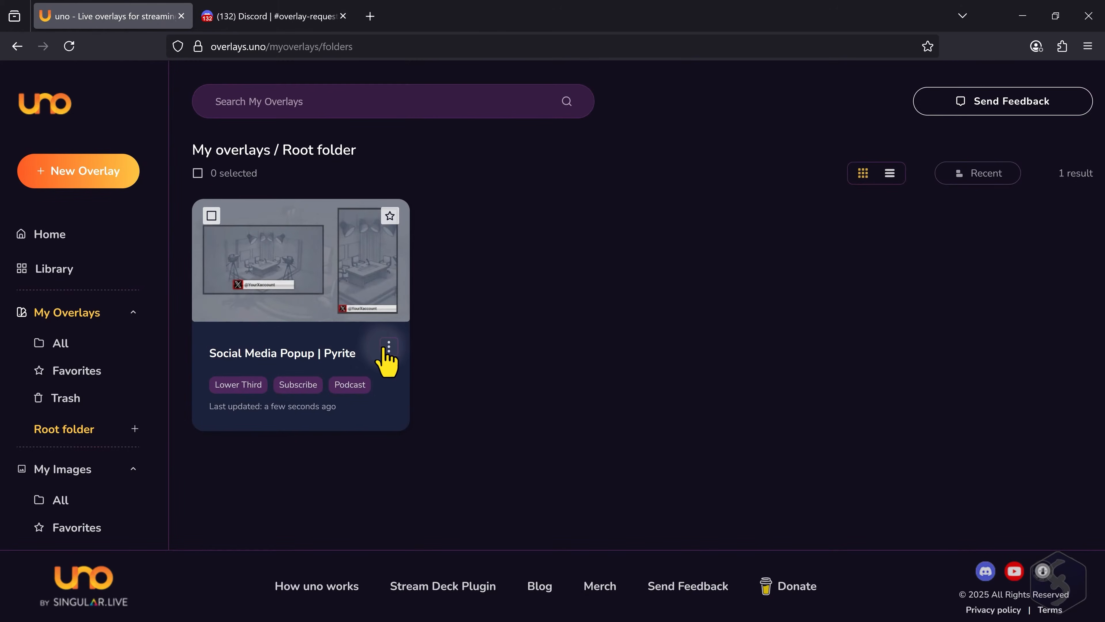
pyautogui.click(389, 347)
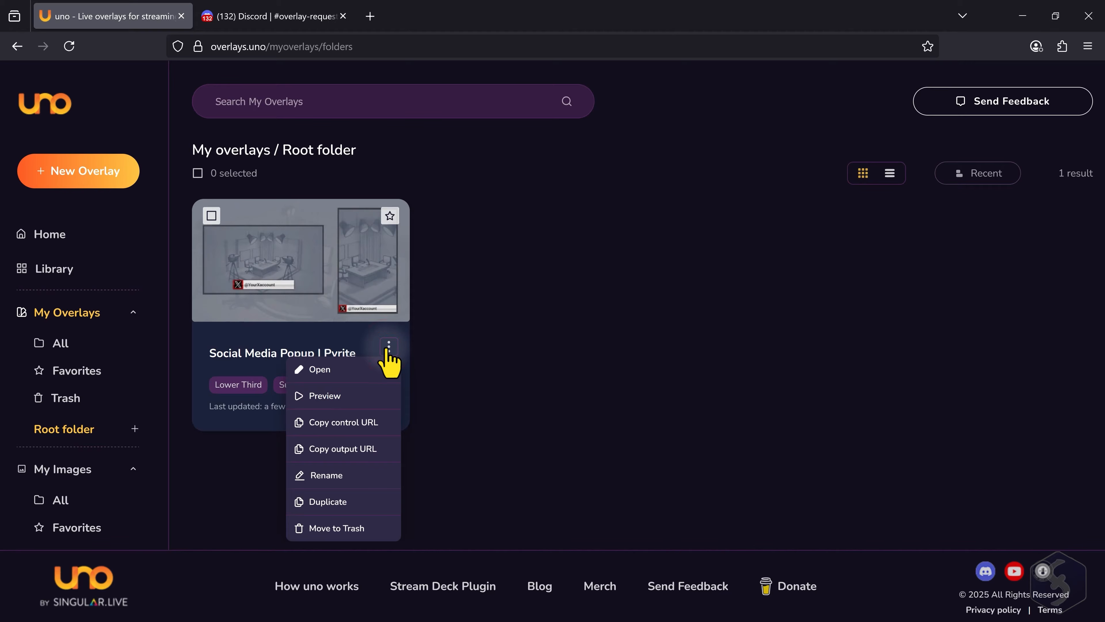
pyautogui.click(360, 452)
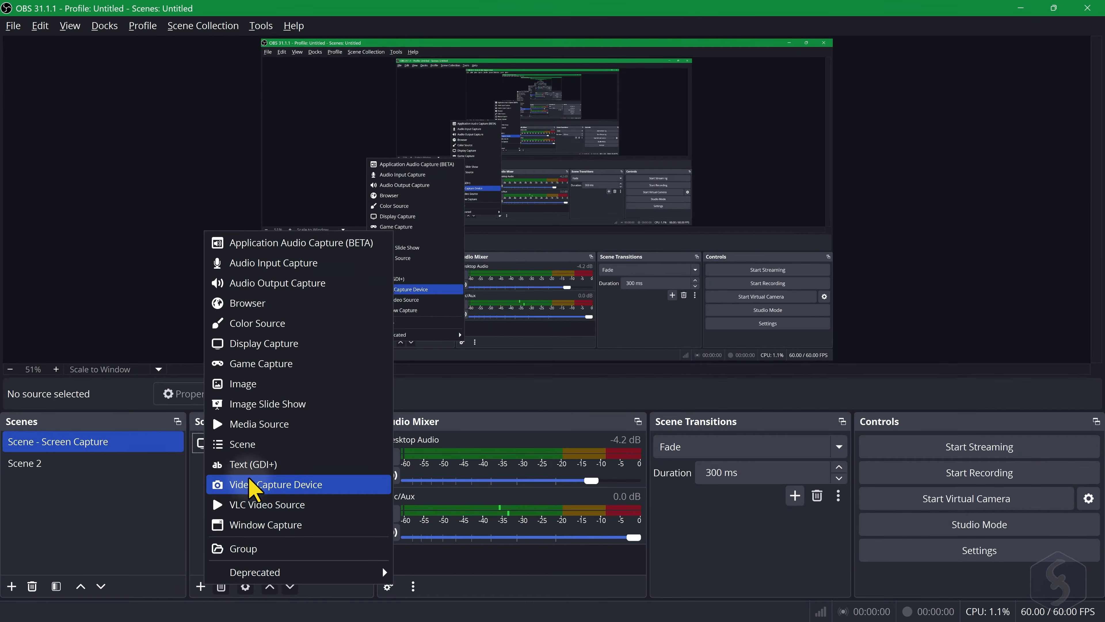
# - In OBS, add a browser source named Overlay with the copied output URL at 1920 × 1080, and enlarge it to fill the canvas
pyautogui.click(304, 314)
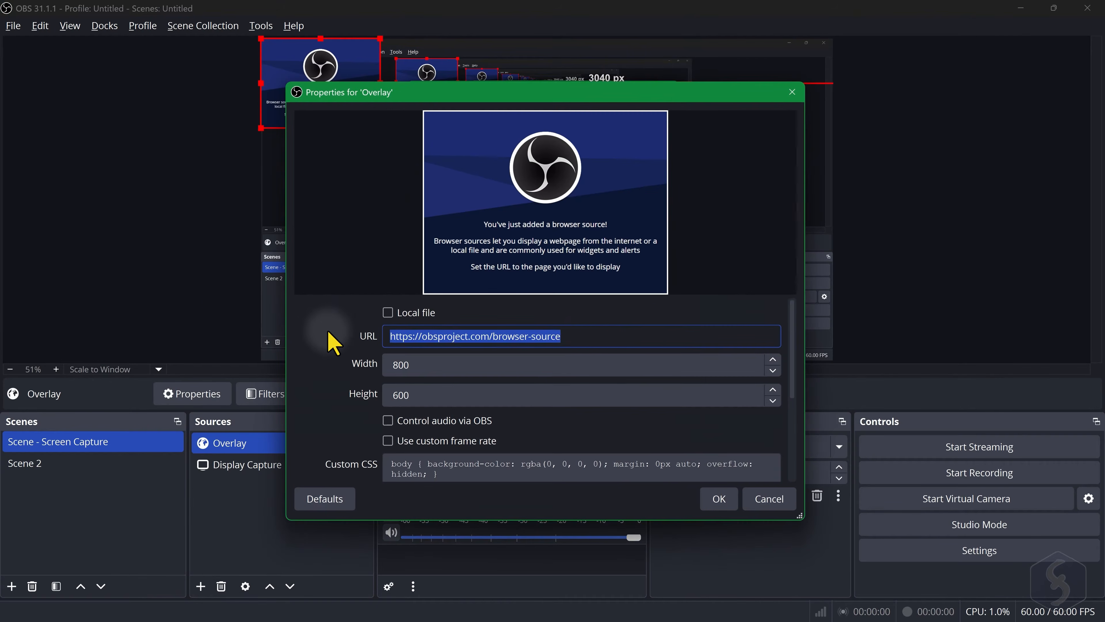
pyautogui.hotkey('ctrl', 'v')
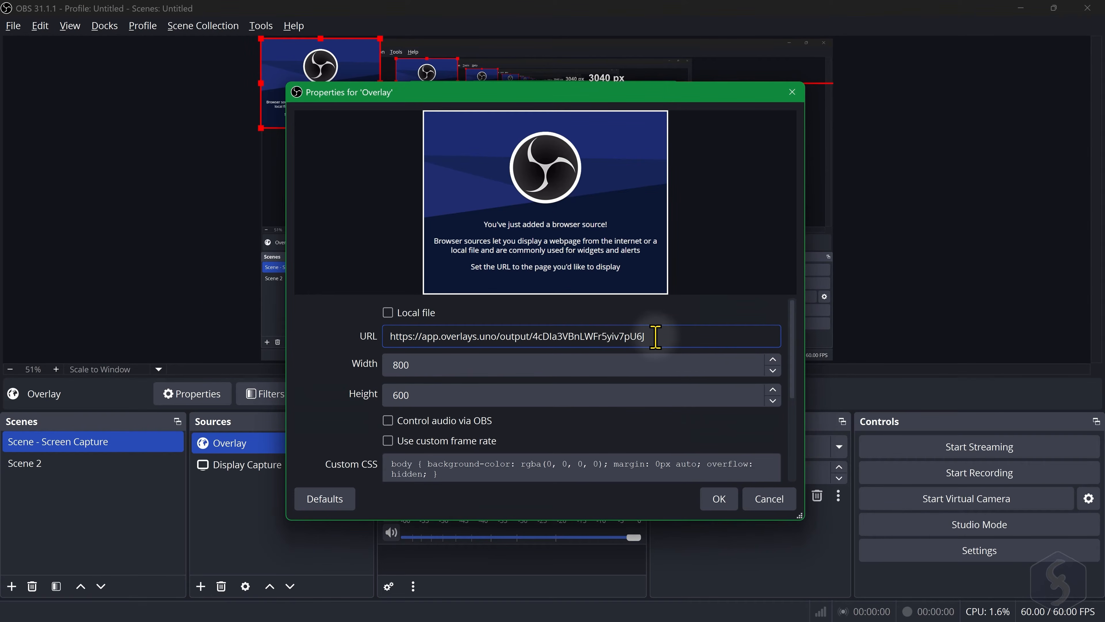
pyautogui.click(730, 505)
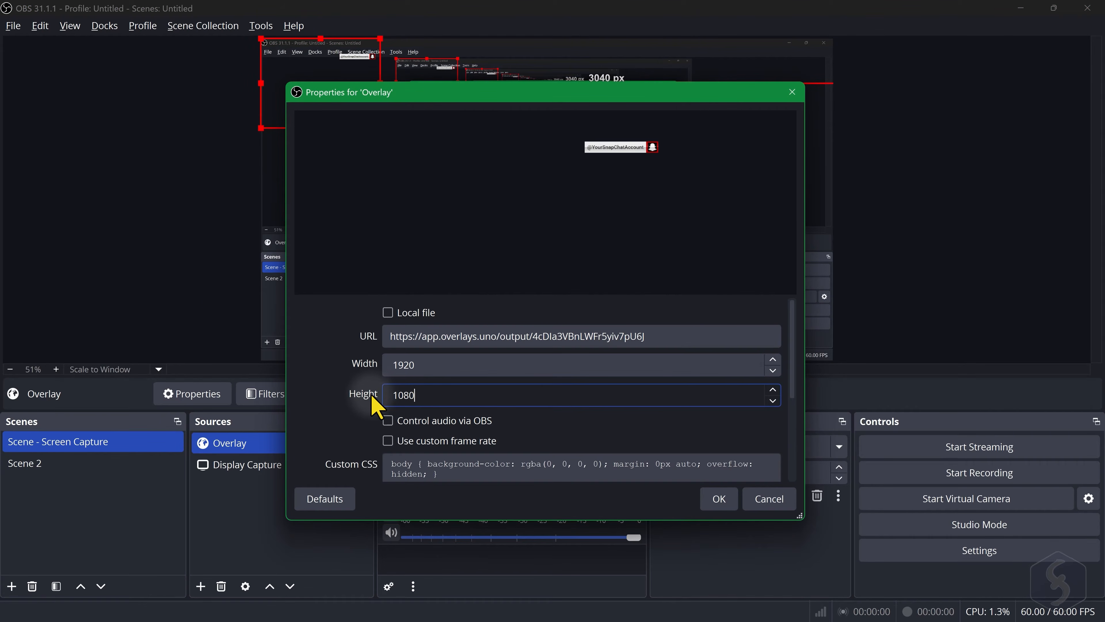
pyautogui.click(714, 497)
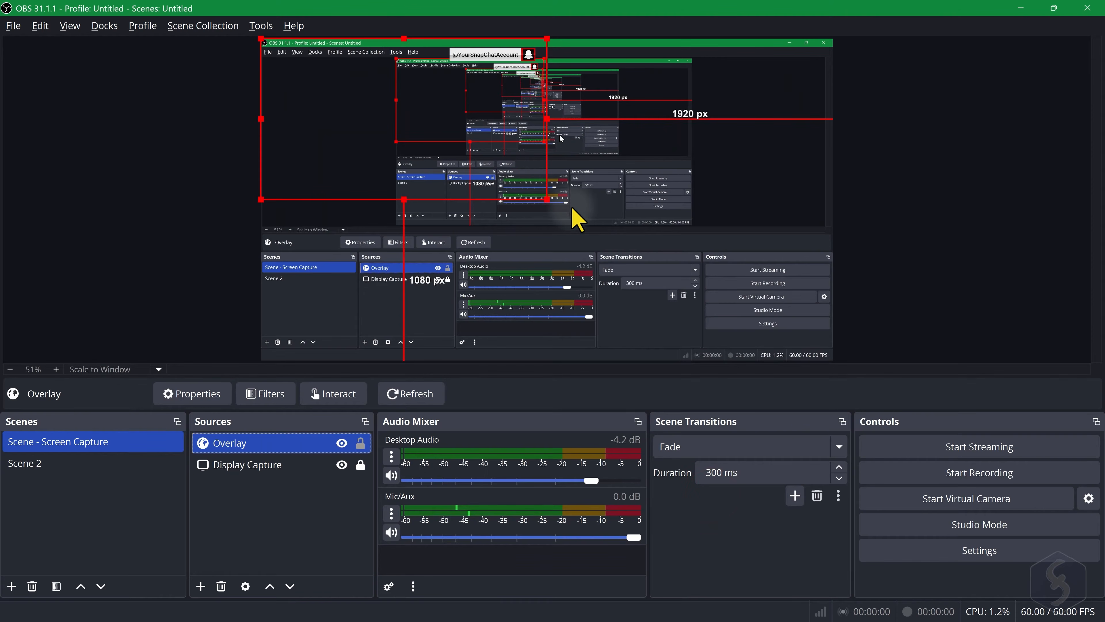
pyautogui.moveTo(548, 200); pyautogui.dragTo(793, 361)
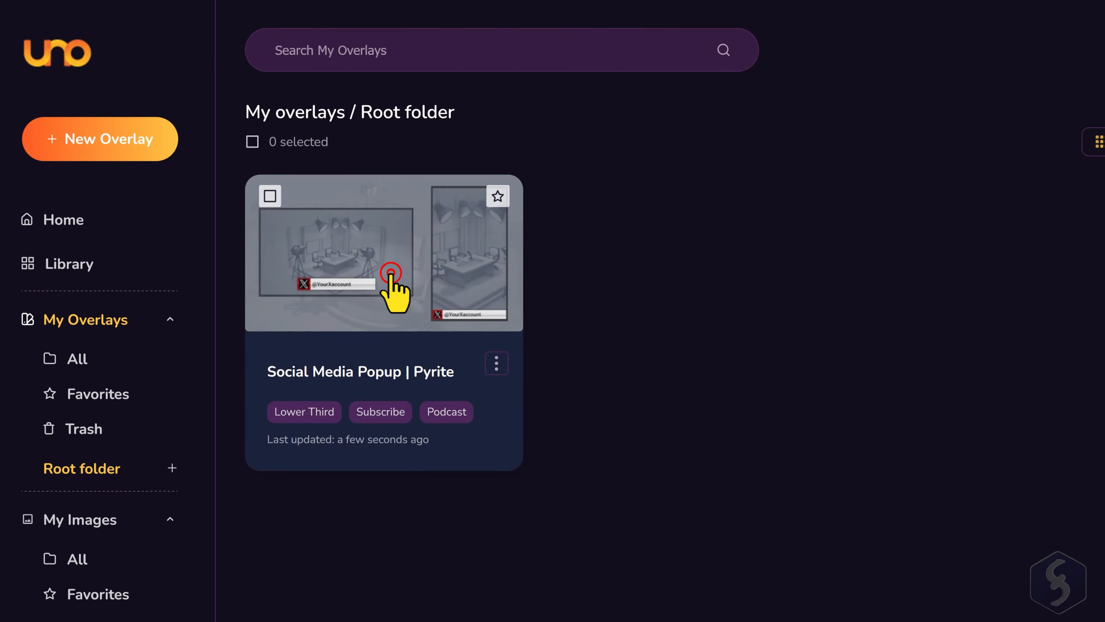
# - Back in overlays.uno, open Social Media Popup | Pyrite and delete its Snapchat, TikTok, Discord and X messages
pyautogui.click(391, 272)
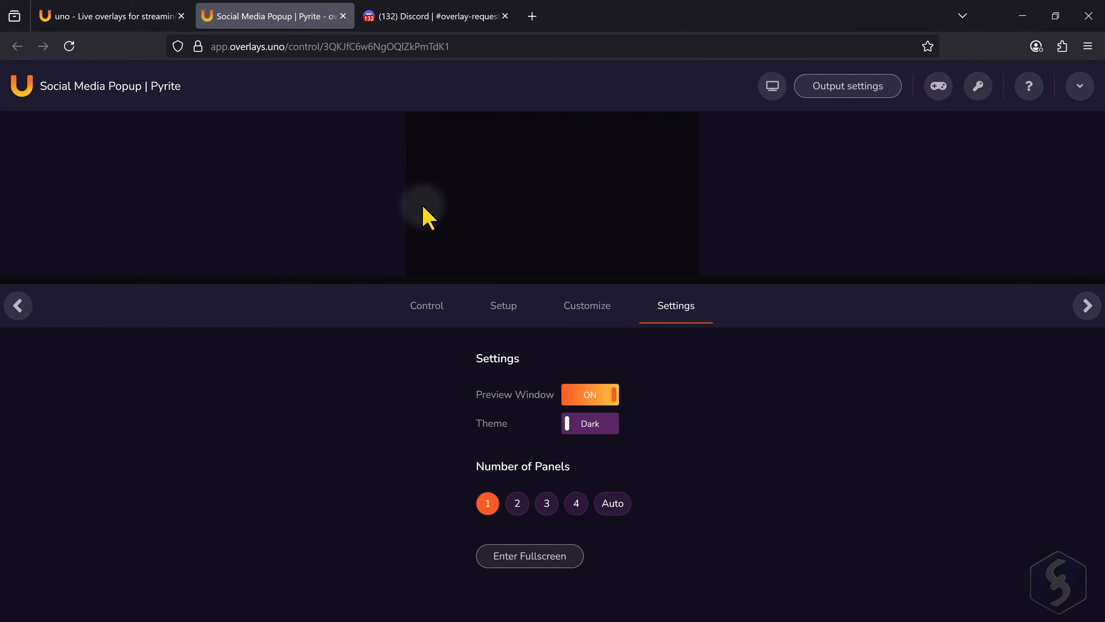
pyautogui.click(416, 314)
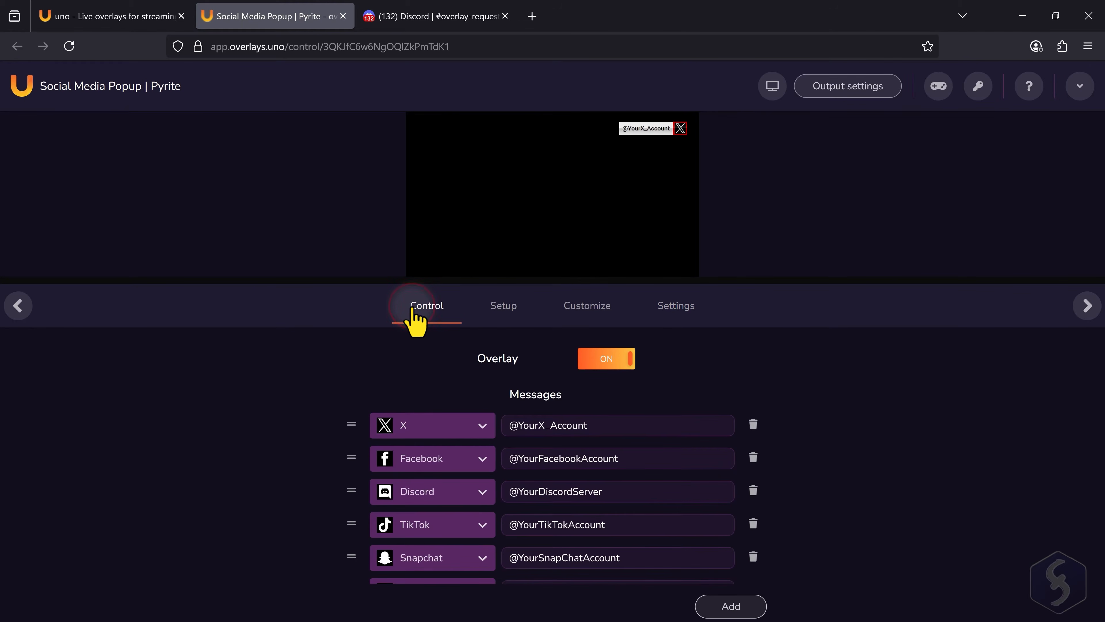
pyautogui.scroll(-1, 689, 540)
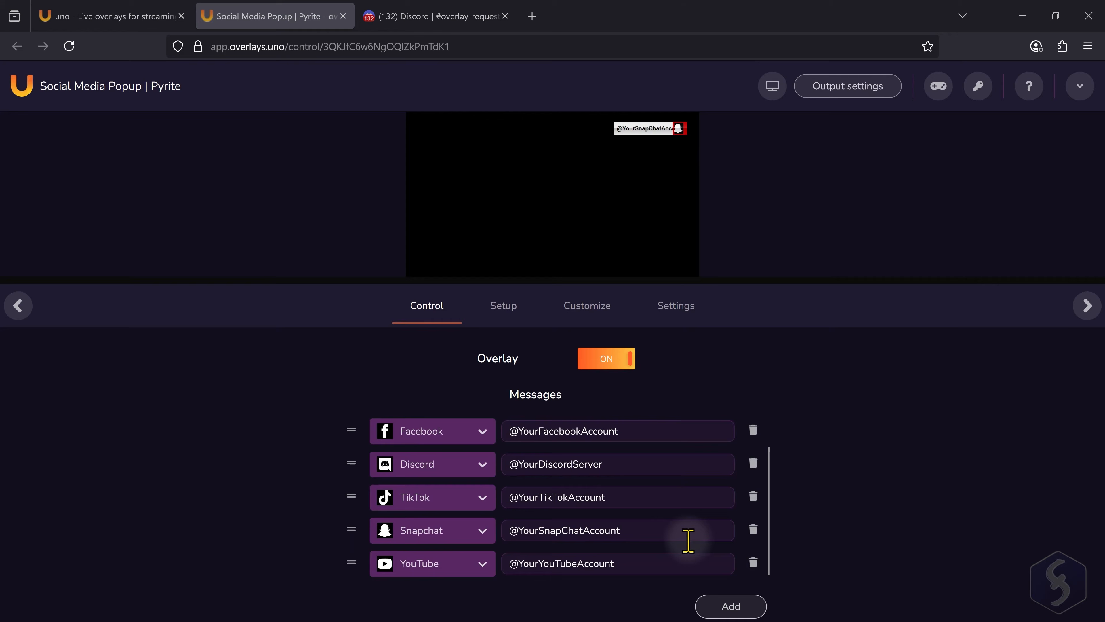
pyautogui.click(753, 532)
pyautogui.click(751, 526)
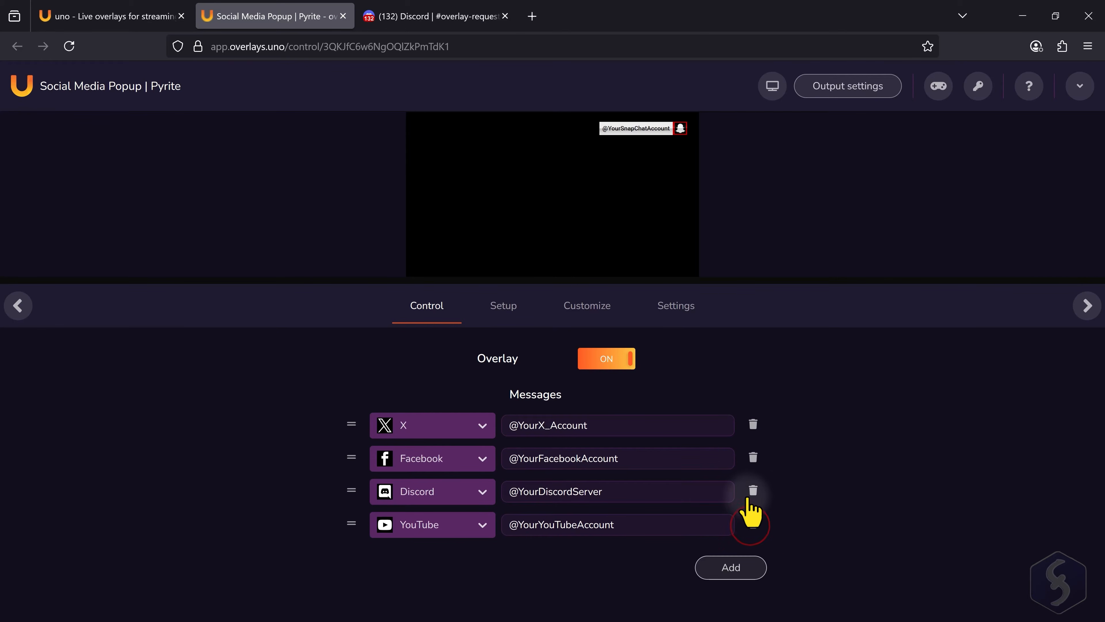
pyautogui.click(748, 496)
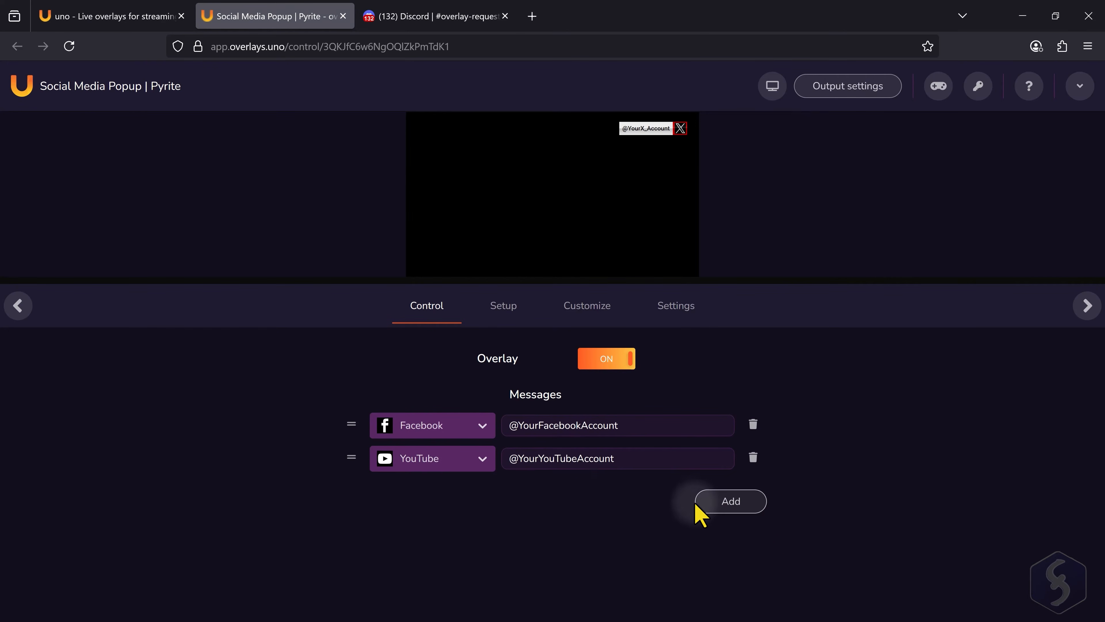
pyautogui.click(749, 505)
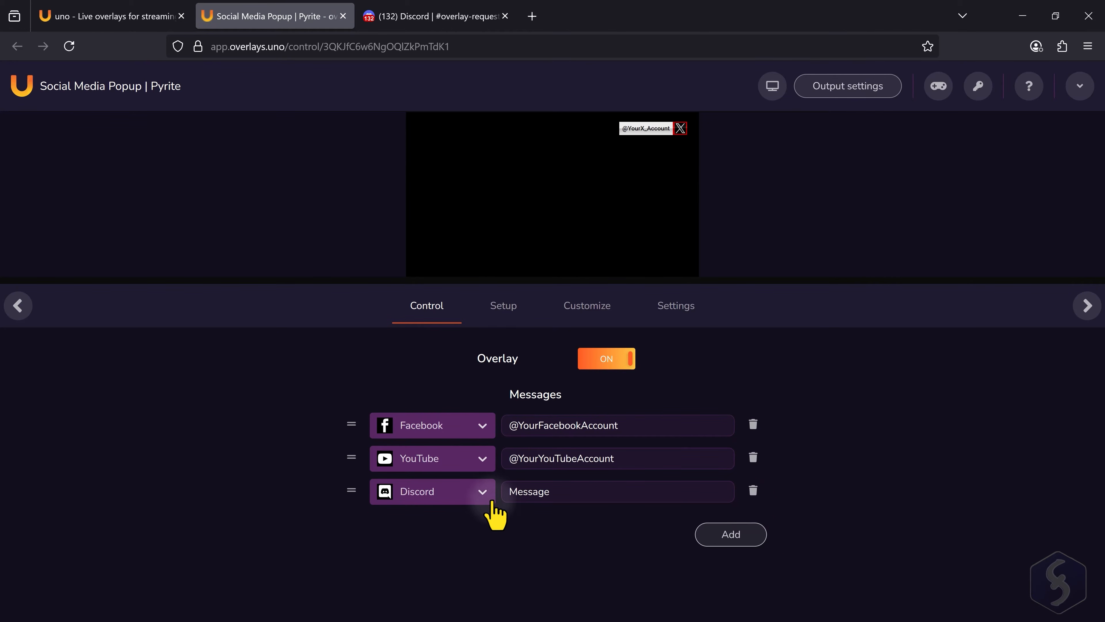
# - Make the newly added message a Custom one with the Icon_2 image and the text SkillsFactory
pyautogui.click(484, 492)
pyautogui.click(451, 528)
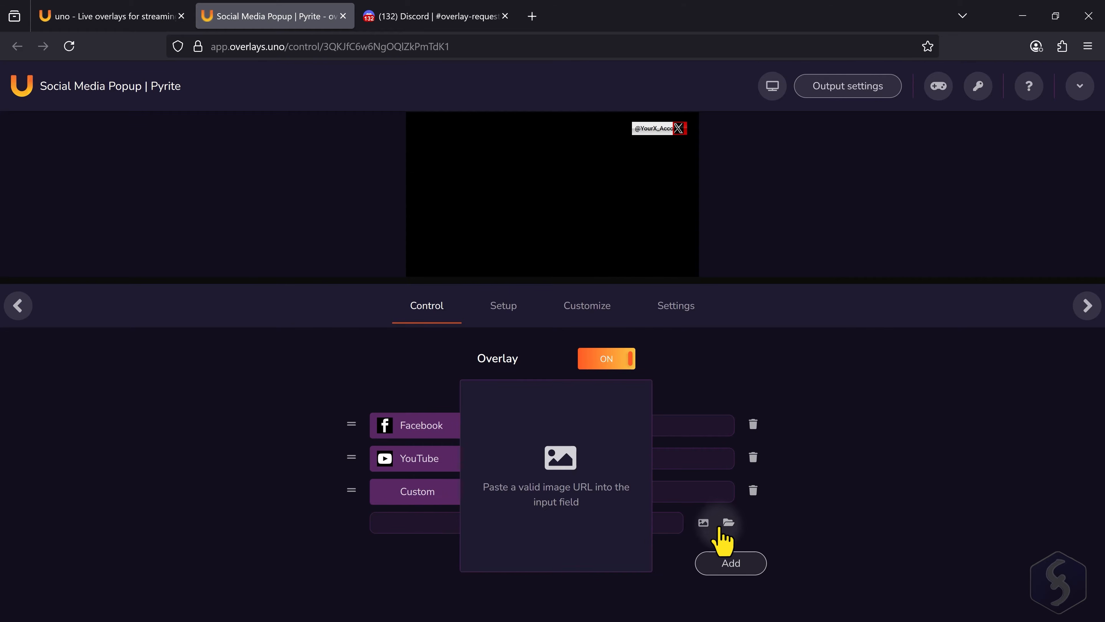
pyautogui.click(704, 523)
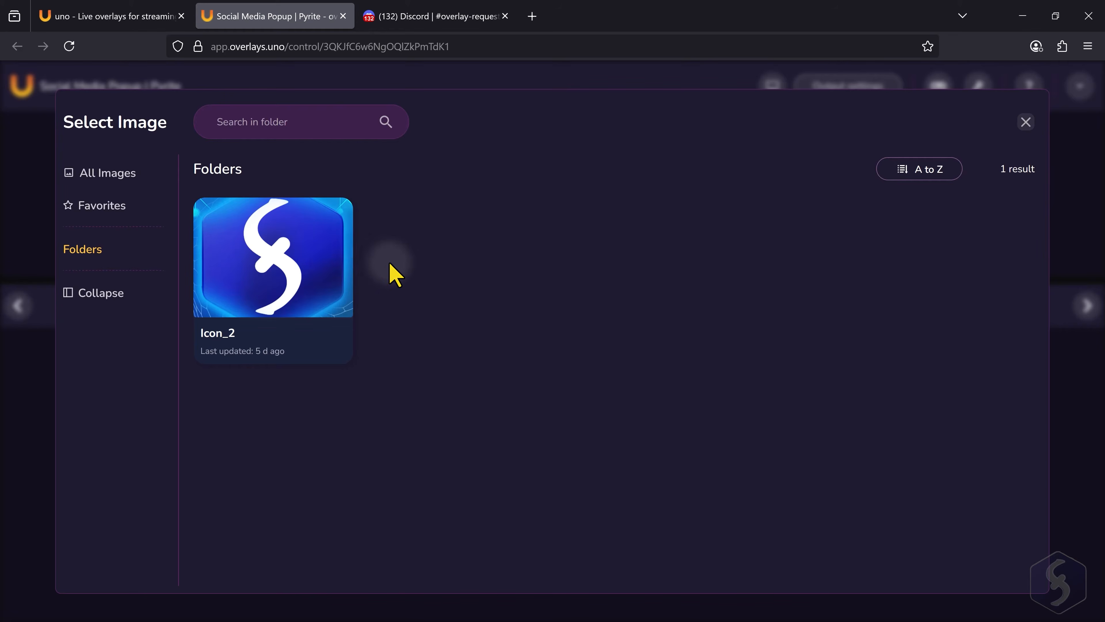
pyautogui.click(321, 273)
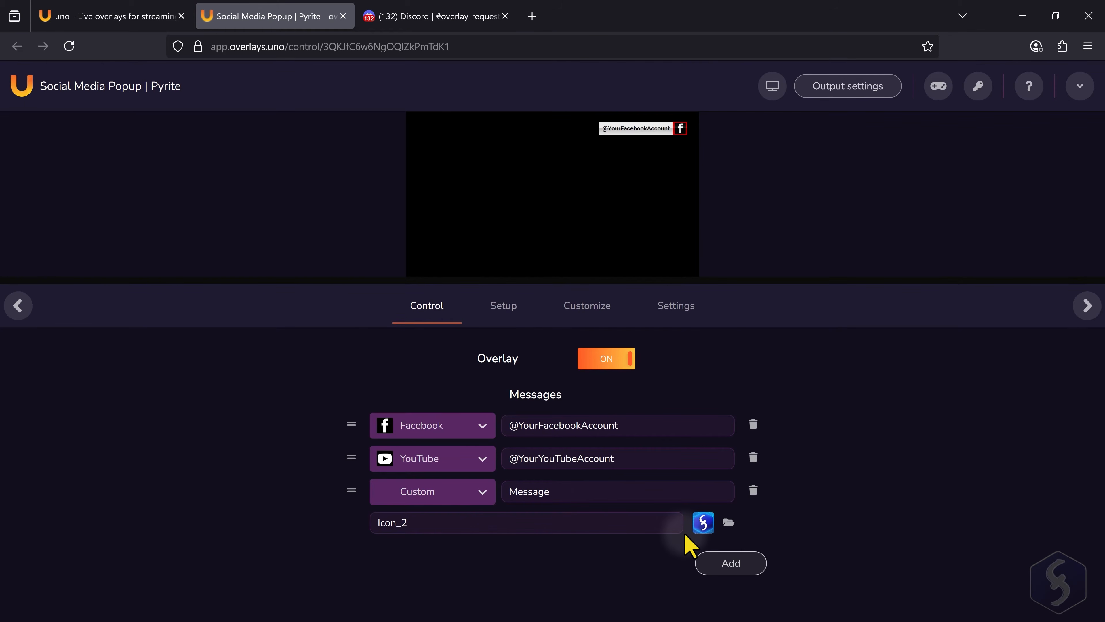
pyautogui.moveTo(568, 491); pyautogui.dragTo(500, 495)
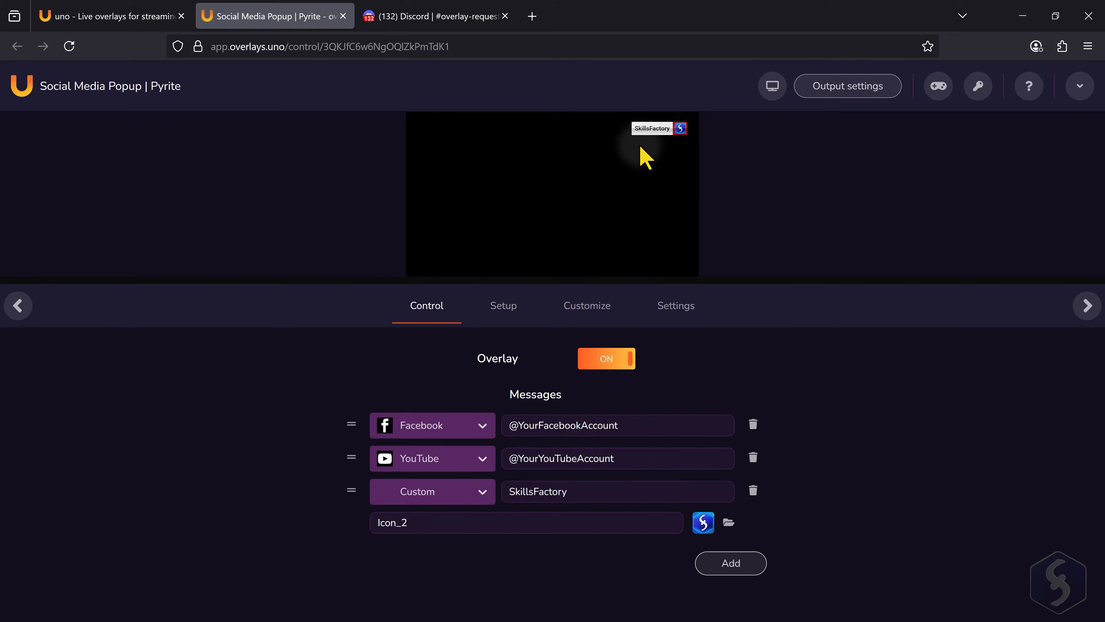
# - Examine the overlay's playback setup, including the available speed options, and its customization settings
pyautogui.click(507, 306)
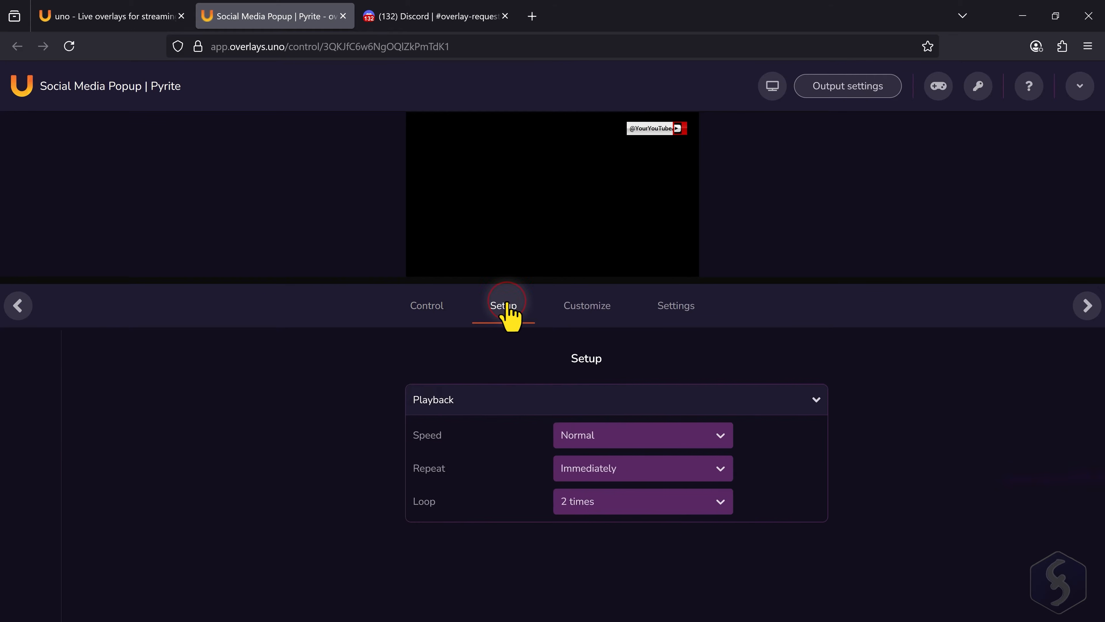
pyautogui.click(593, 437)
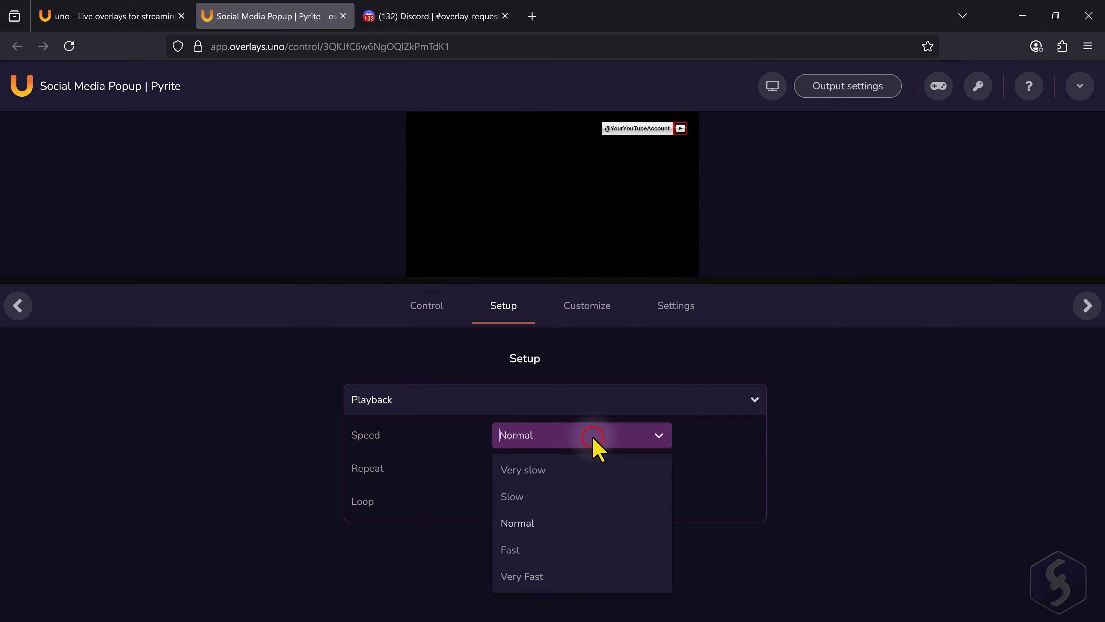
pyautogui.click(662, 438)
pyautogui.click(571, 312)
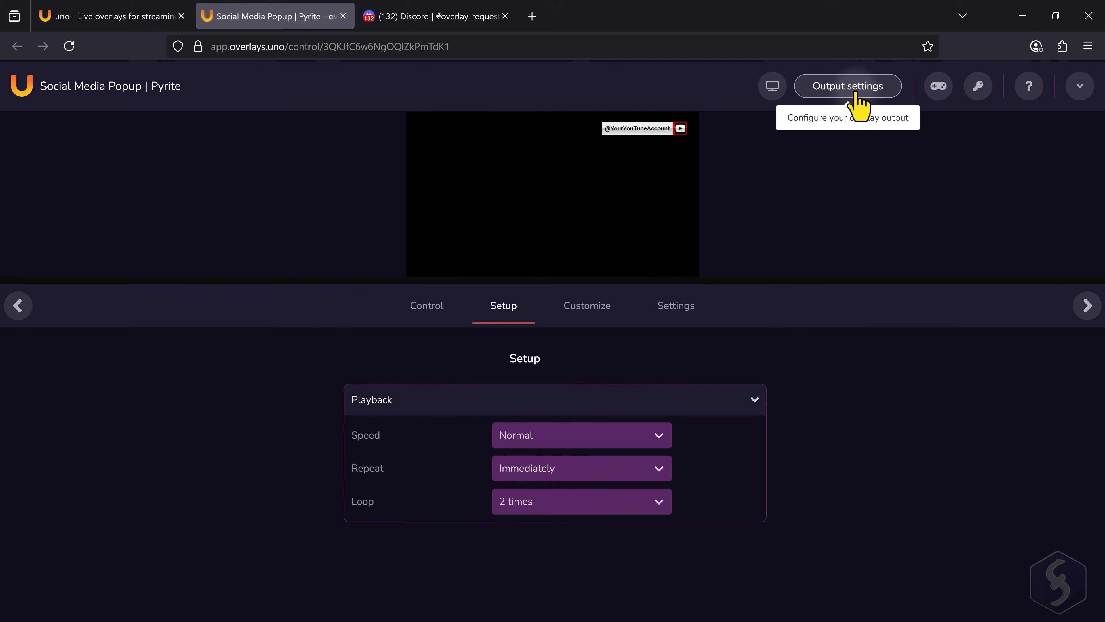
# - Set the output display variant to Portrait (9:16) and apply it to the preview
pyautogui.click(854, 88)
pyautogui.click(491, 291)
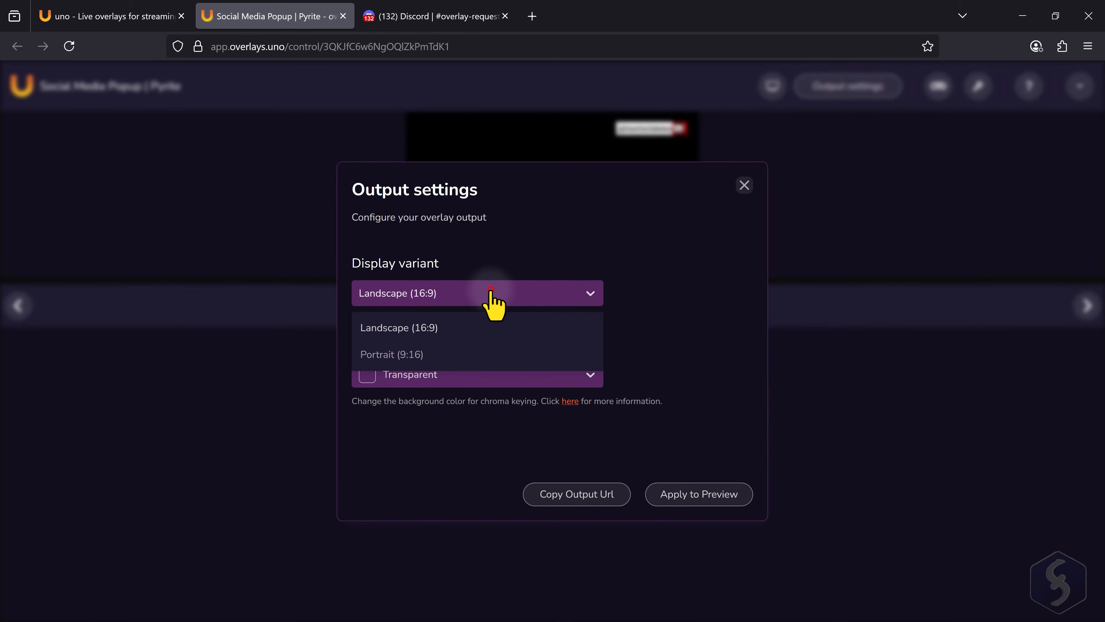
pyautogui.click(465, 354)
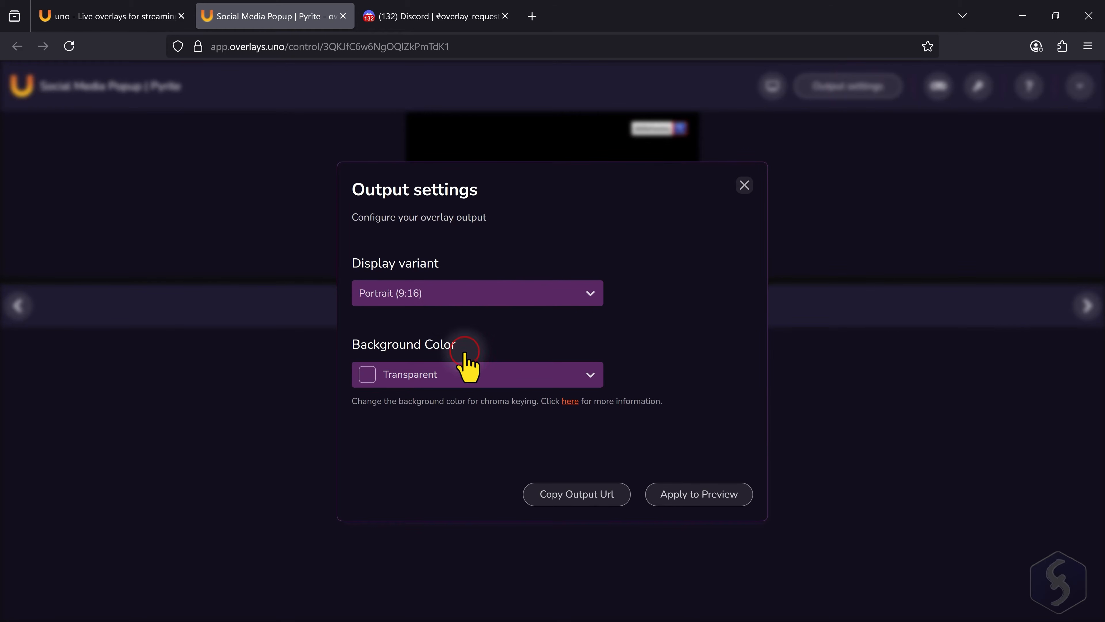
pyautogui.click(693, 496)
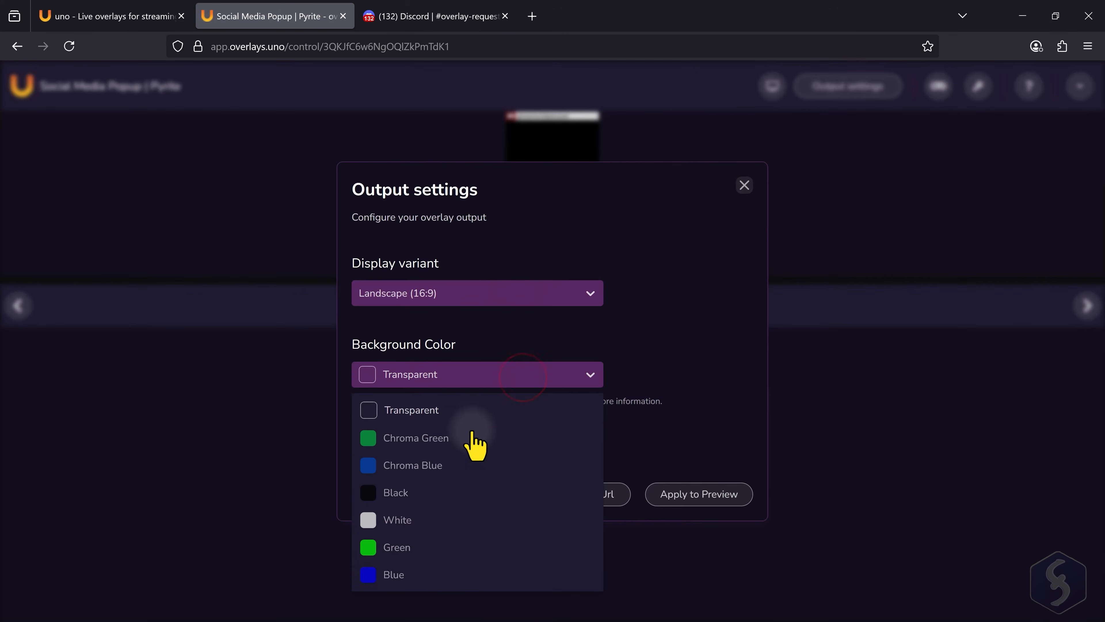
# - Set the output background color to Chroma Green, copy the output URL and apply the settings to the preview
pyautogui.click(467, 440)
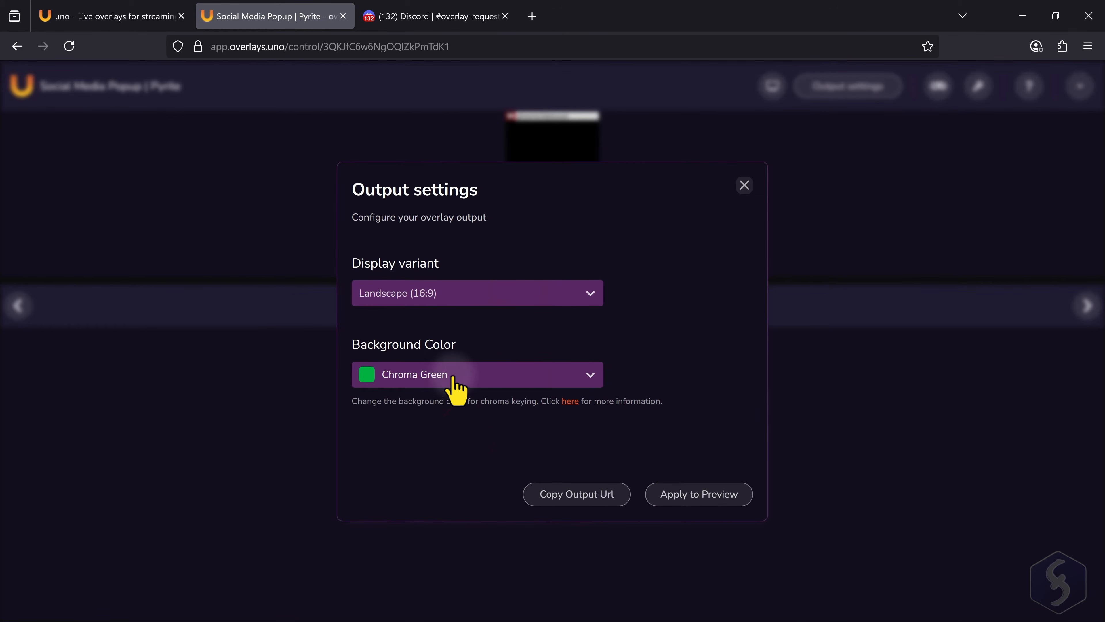
pyautogui.click(574, 501)
pyautogui.click(703, 495)
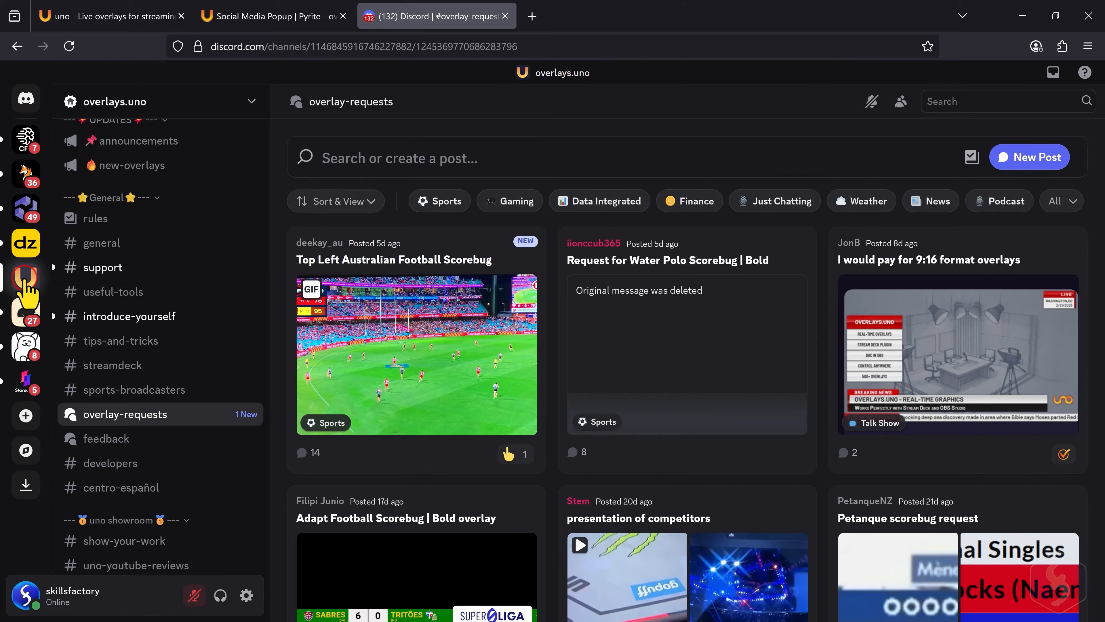
# - Browse the posts in the overlay-requests channel of the overlays.uno Discord server
pyautogui.moveTo(144, 416)
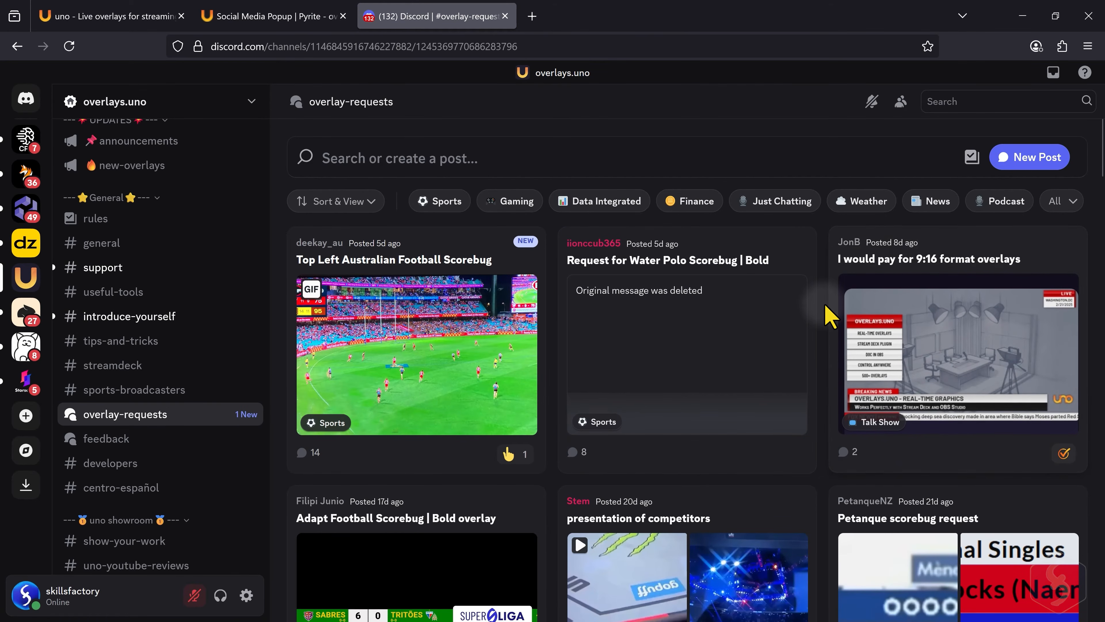
pyautogui.scroll(-5, 829, 315)
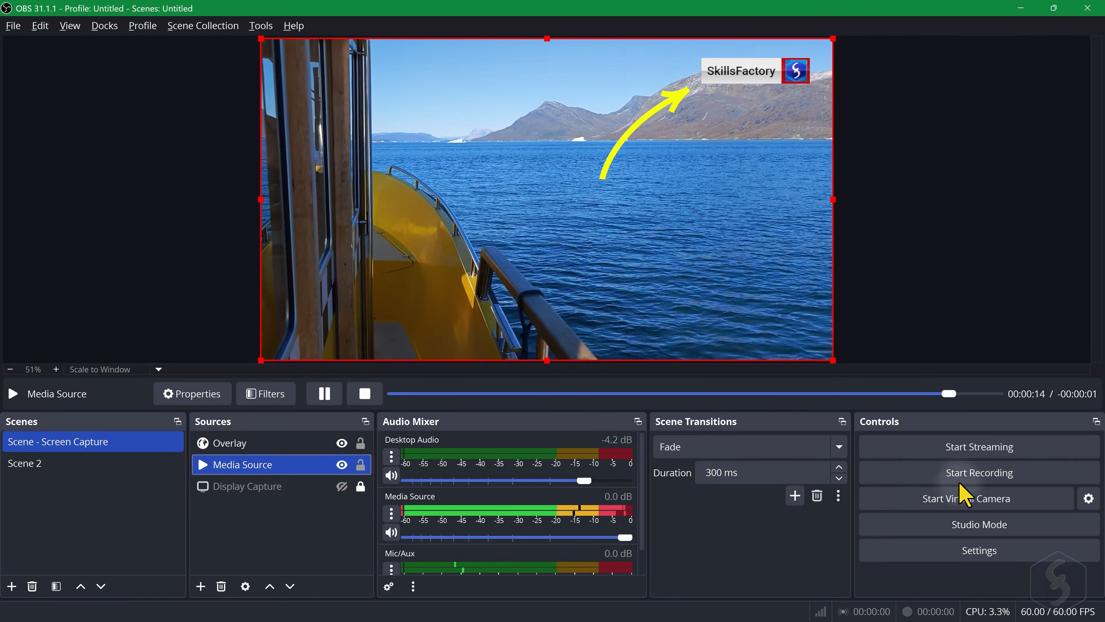
# - Switch to OBS and start recording the scene with the overlay
pyautogui.click(981, 475)
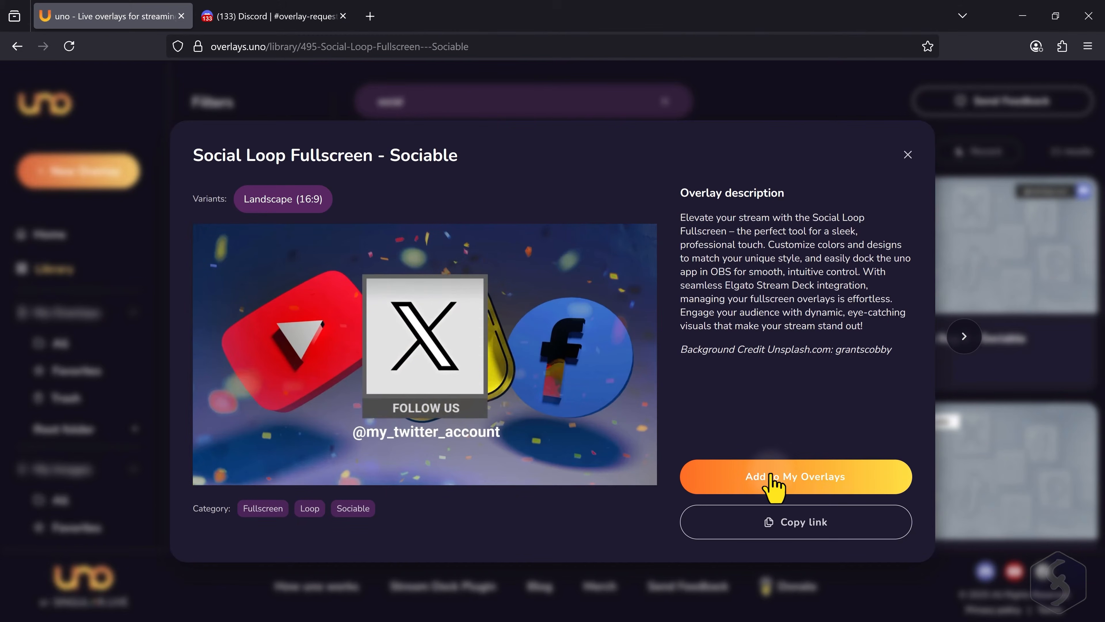
# - In the overlays.uno library, add Social Loop Fullscreen - Sociable to My Overlays and open it for editing
pyautogui.click(782, 476)
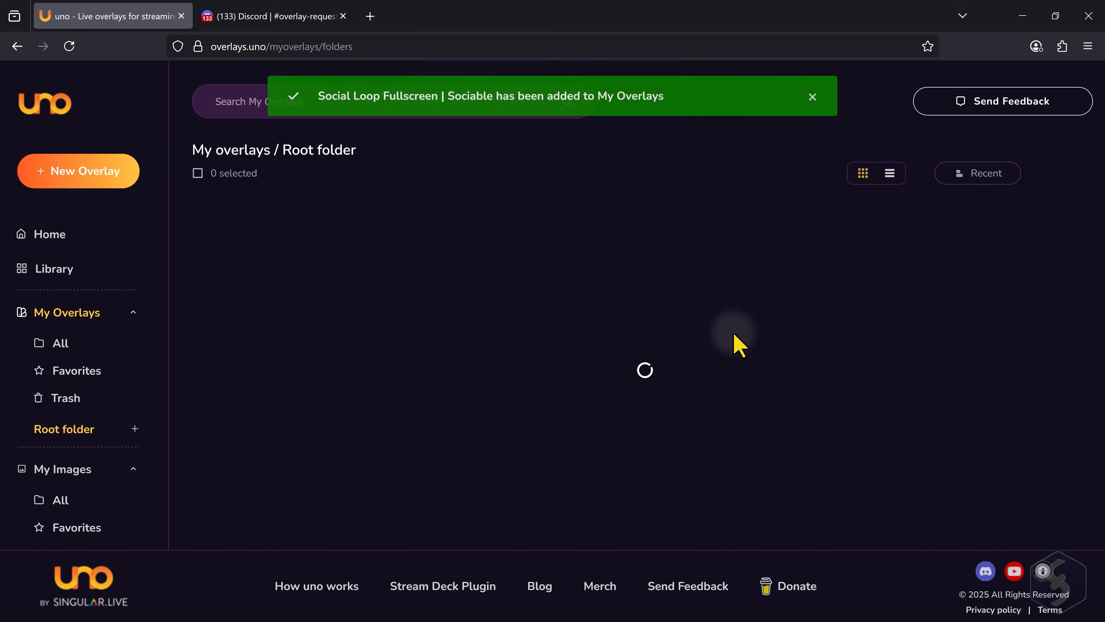
pyautogui.click(558, 288)
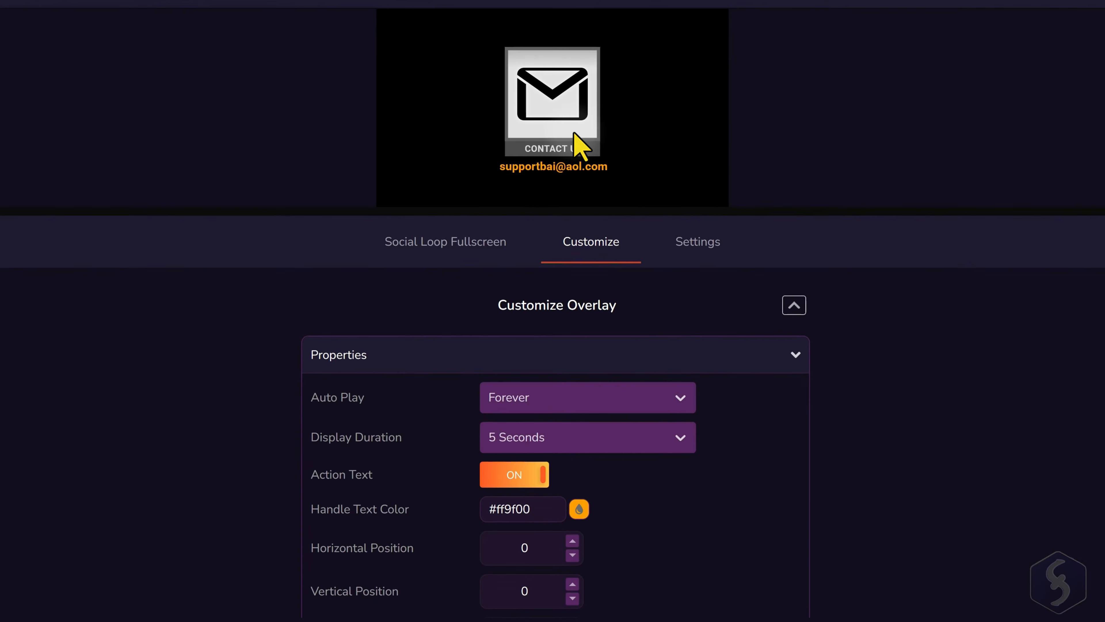
# - Set the Email item's message to CONTACT US WITH EMAILS and toggle list mode off and back on
pyautogui.click(440, 246)
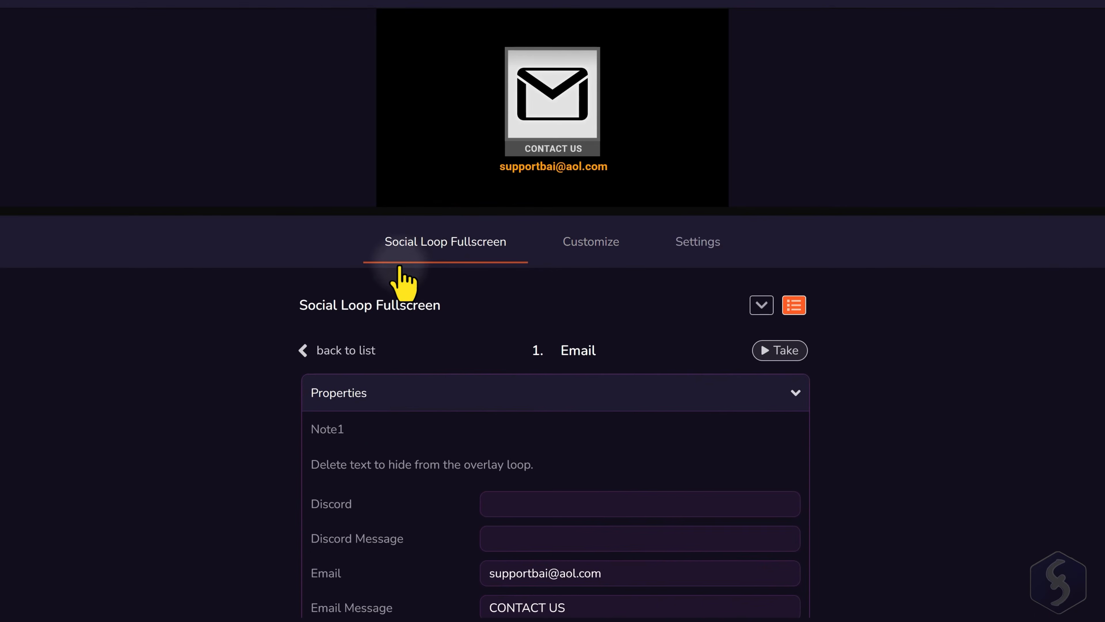
pyautogui.scroll(-4, 579, 518)
pyautogui.scroll(2, 610, 519)
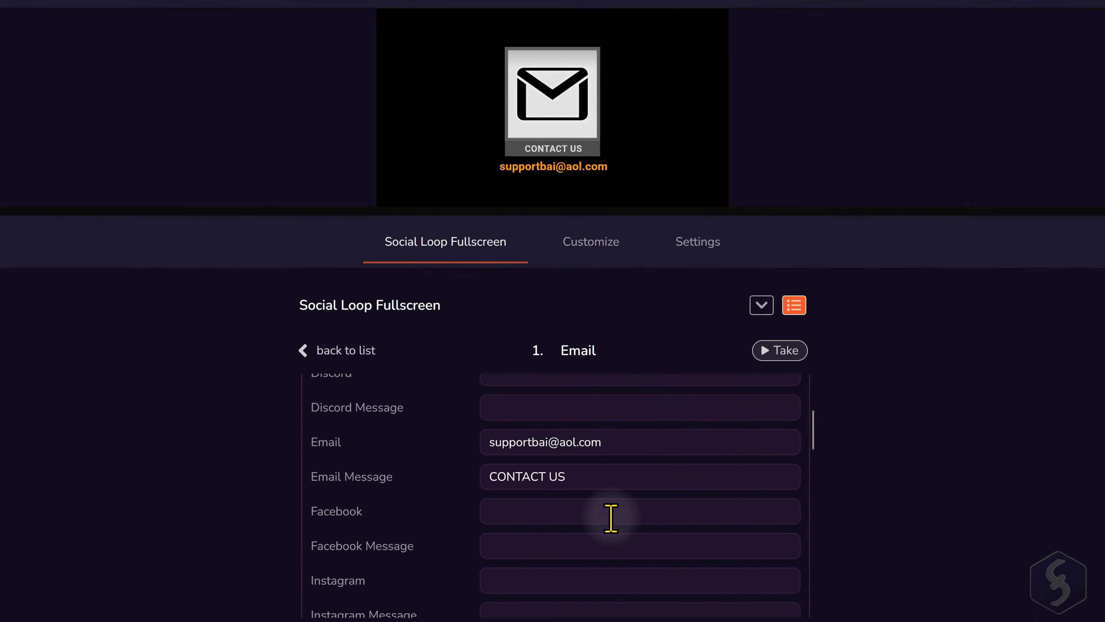
pyautogui.click(609, 510)
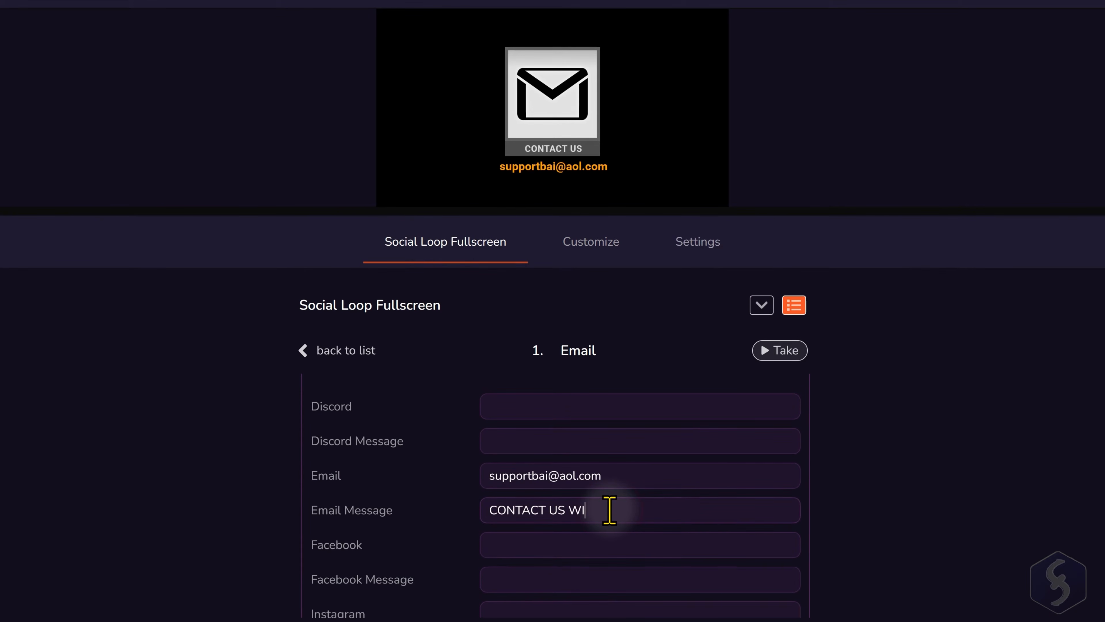
pyautogui.click(797, 309)
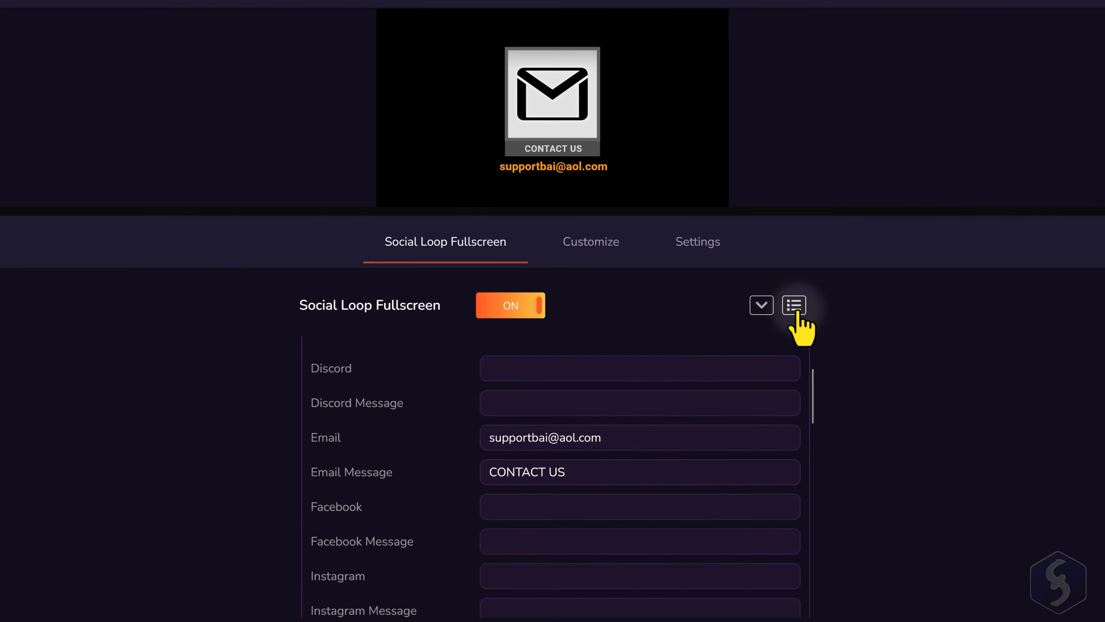
pyautogui.click(796, 309)
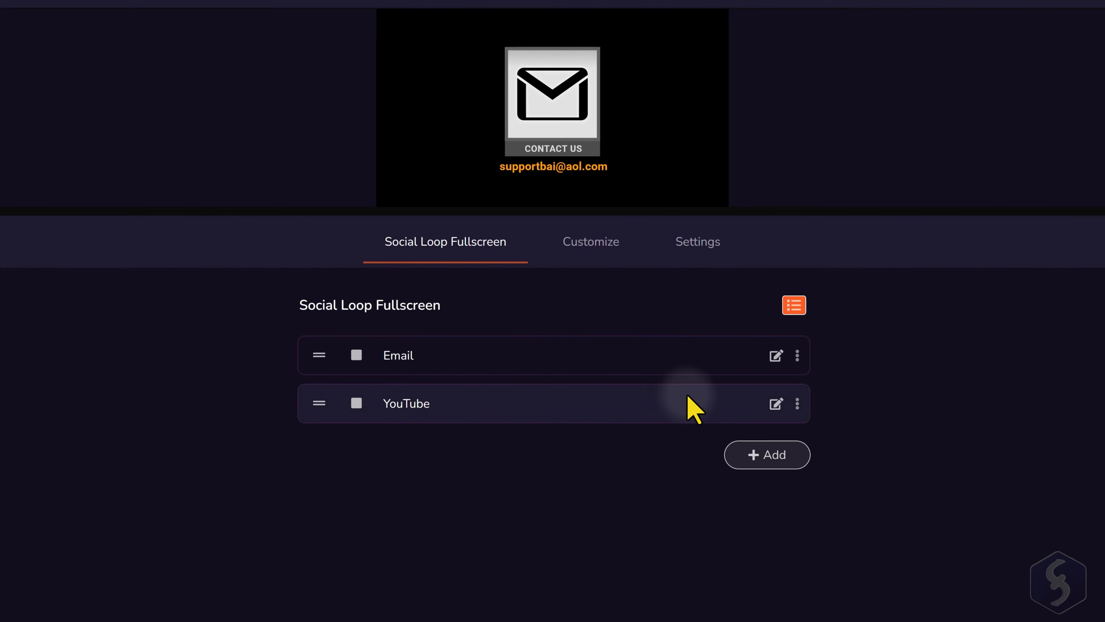
pyautogui.click(776, 404)
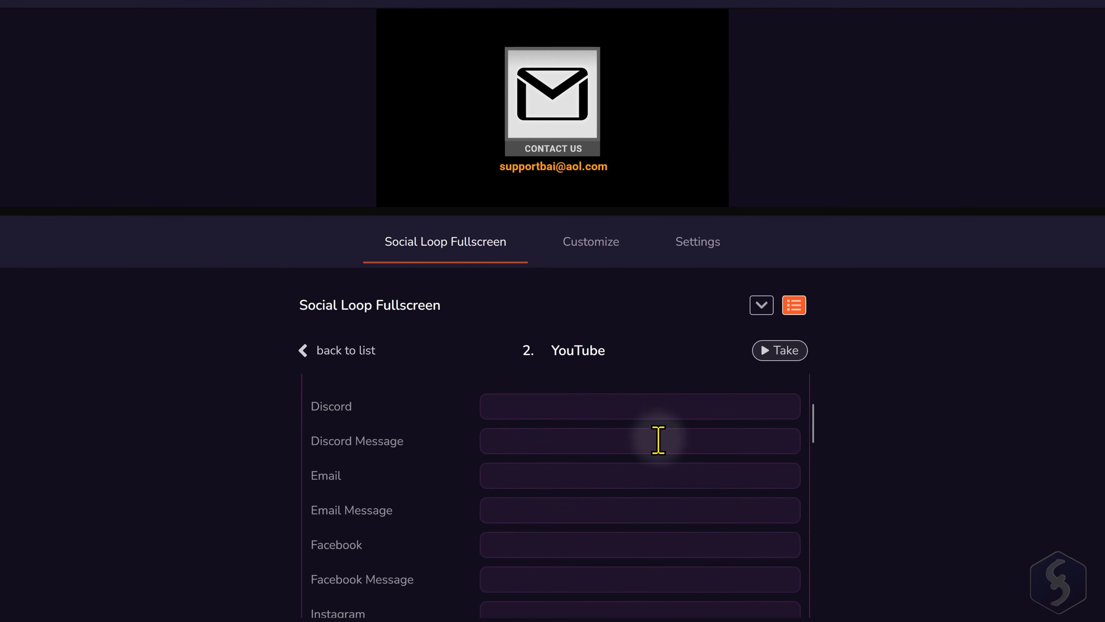
pyautogui.scroll(-15, 659, 439)
pyautogui.click(582, 456)
pyautogui.moveTo(626, 491); pyautogui.dragTo(617, 459)
pyautogui.click(688, 456)
pyautogui.moveTo(617, 459); pyautogui.dragTo(664, 459)
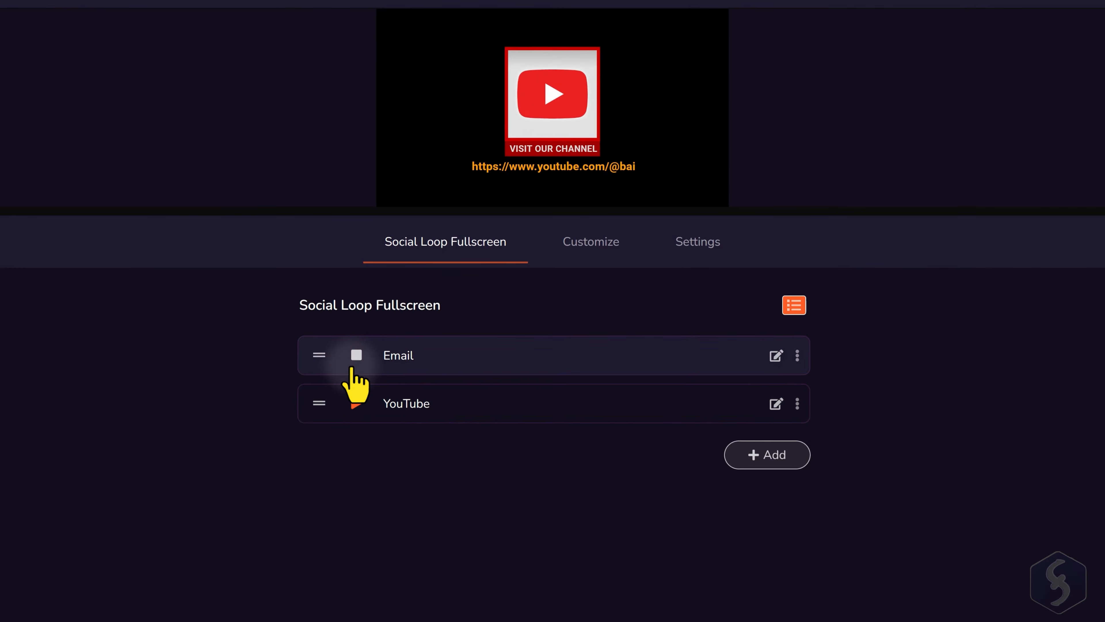
pyautogui.click(355, 355)
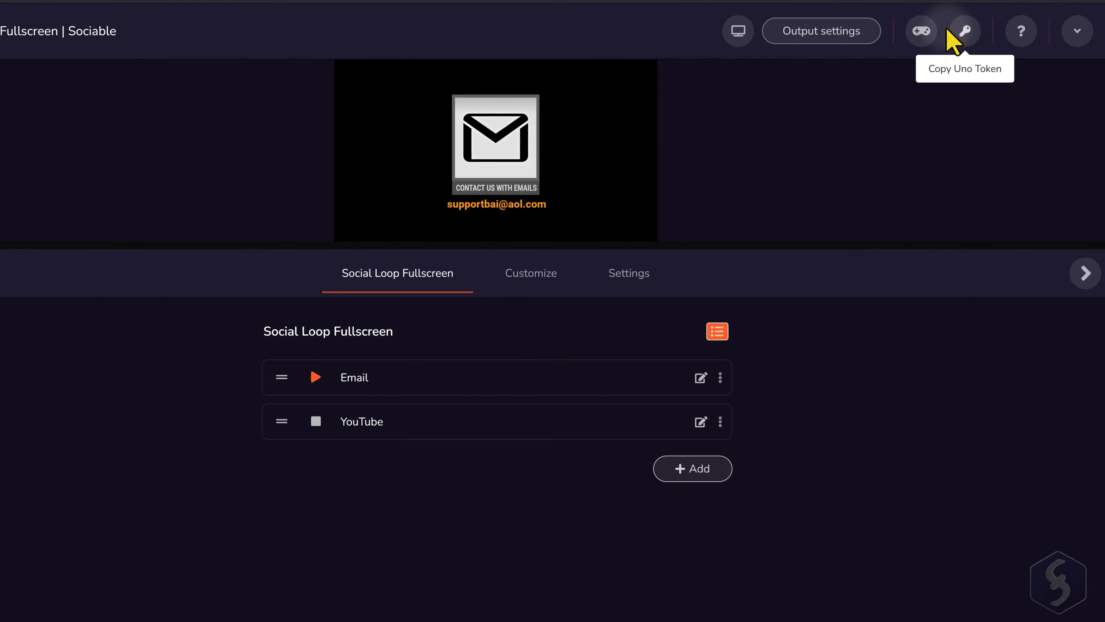
# - Copy the overlay's control URL and, in OBS, set it as the URL of the Overlay Control browser source
pyautogui.moveTo(926, 35)
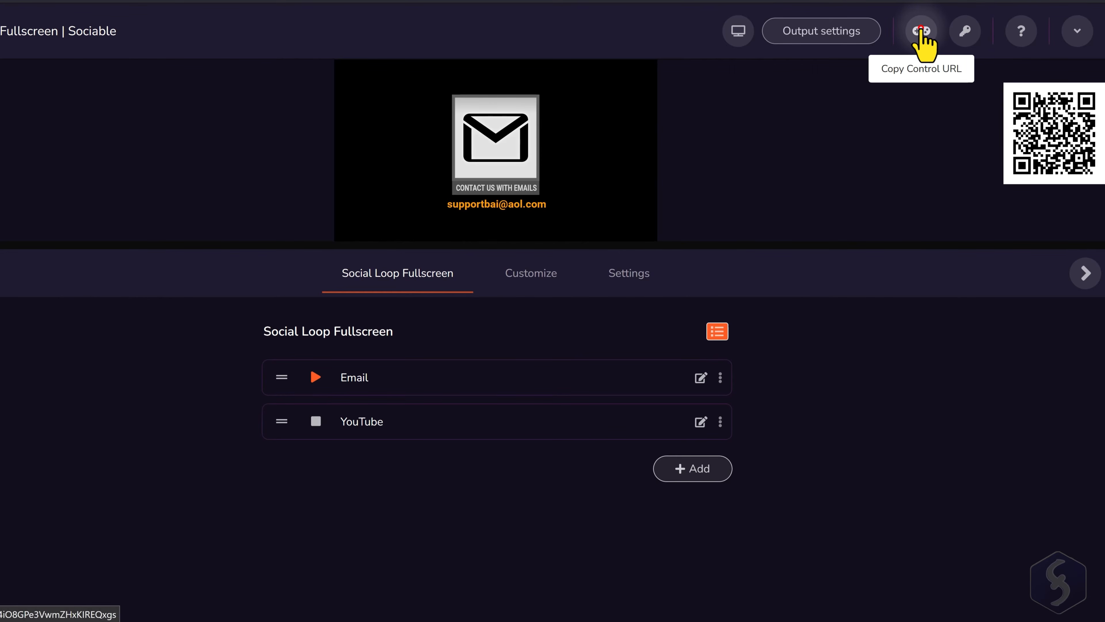
pyautogui.click(922, 31)
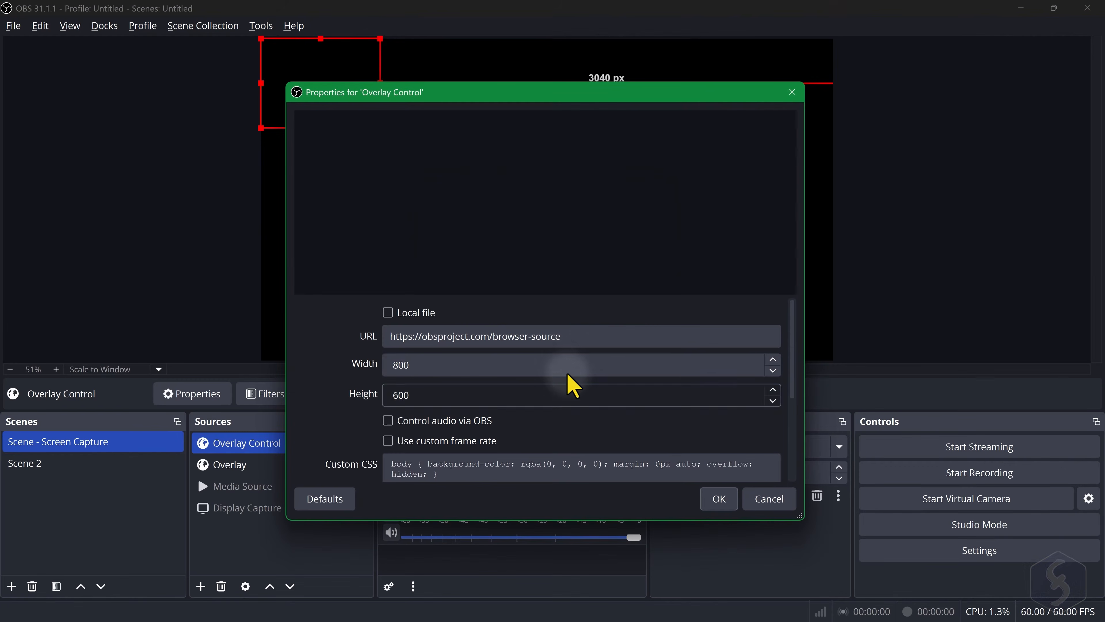
pyautogui.moveTo(582, 333); pyautogui.dragTo(328, 327)
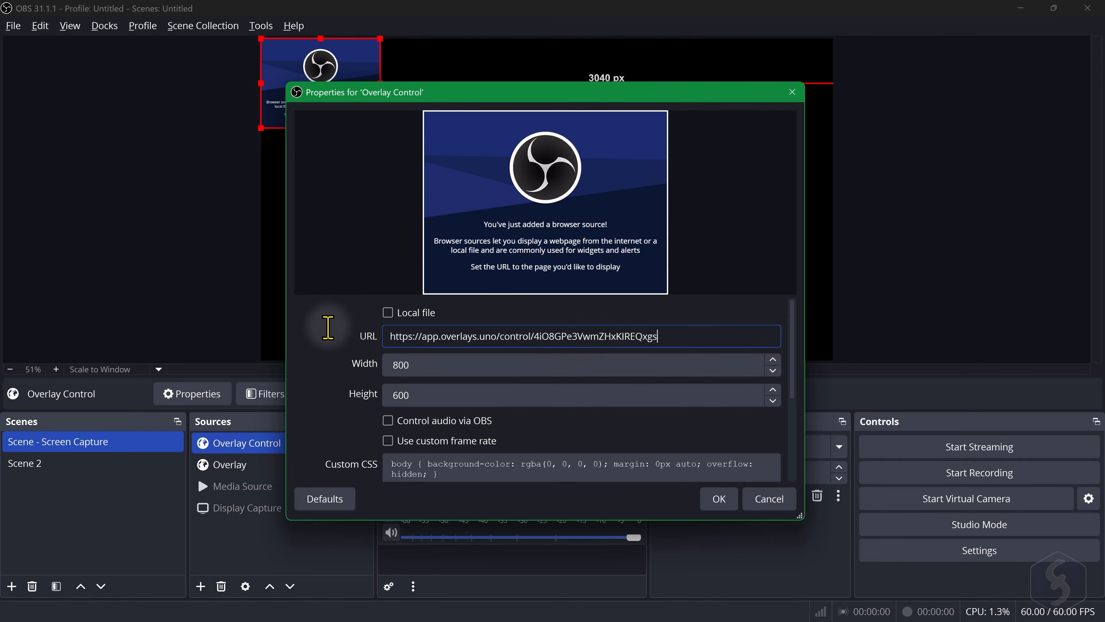
pyautogui.press('Return')
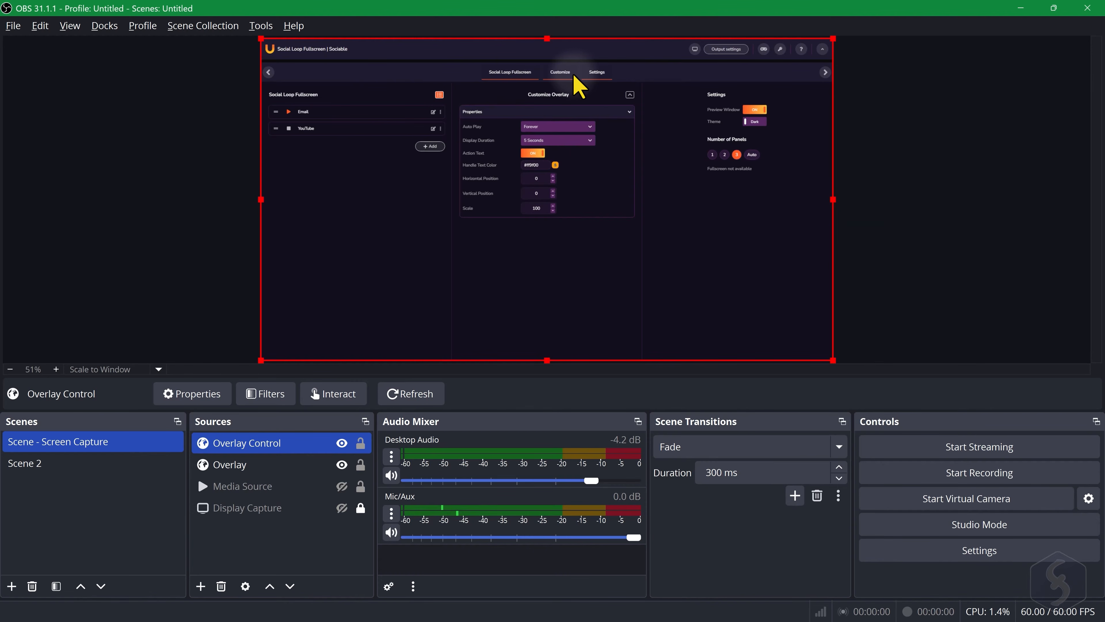
# - Open the Overlay Control source for interaction and view its Customize and Settings pages
pyautogui.click(339, 397)
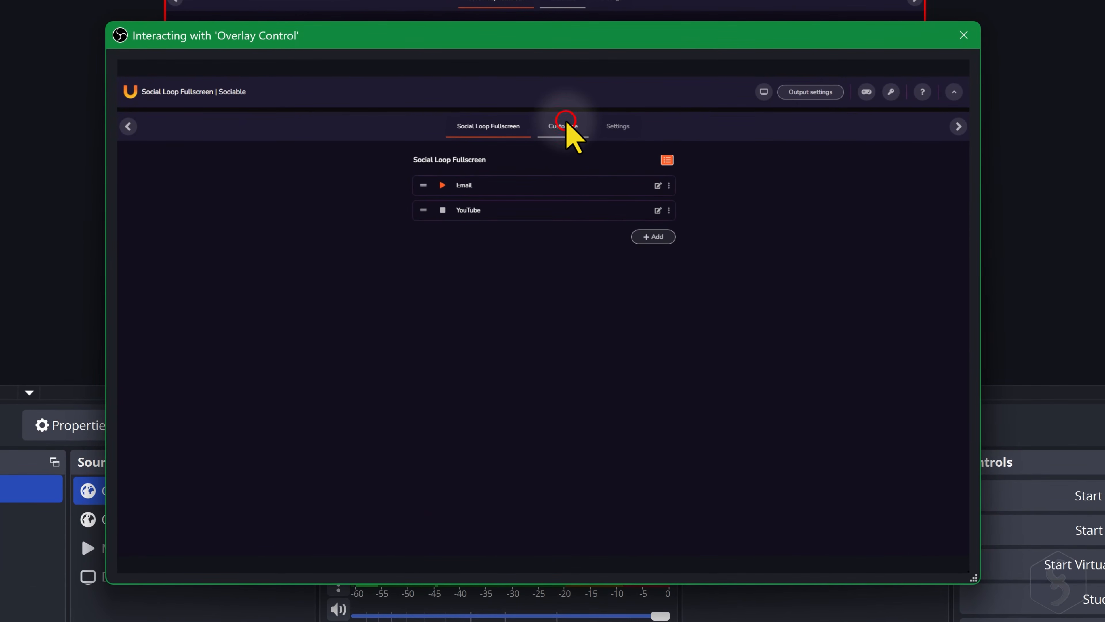
pyautogui.click(566, 124)
pyautogui.click(618, 126)
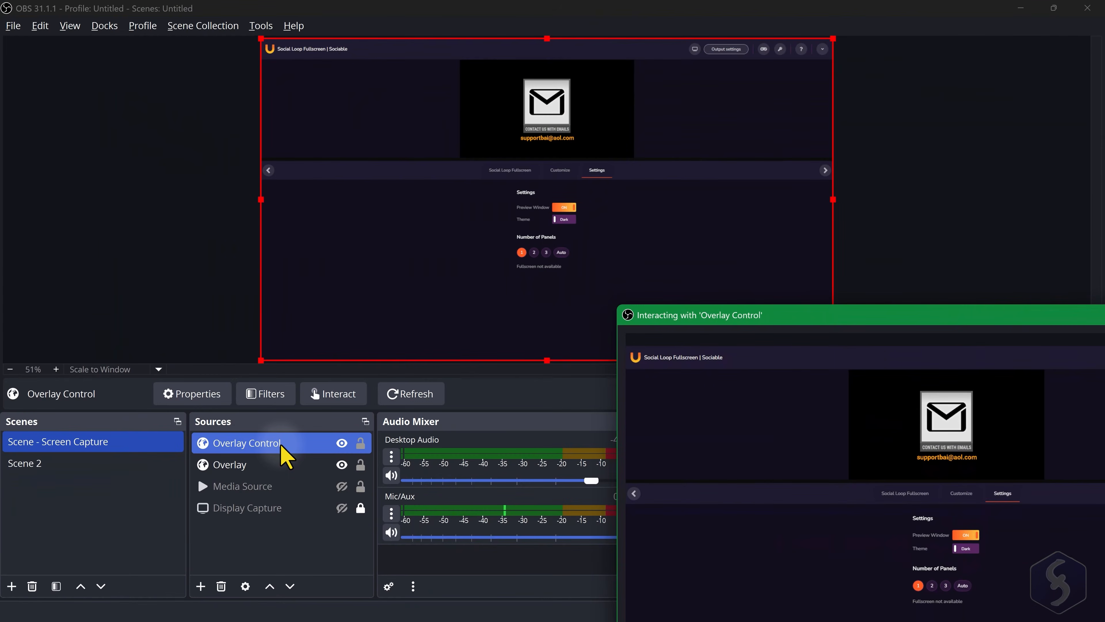
# - Move the Overlay Control source below all other sources and make Media Source visible
pyautogui.moveTo(277, 443); pyautogui.dragTo(282, 529)
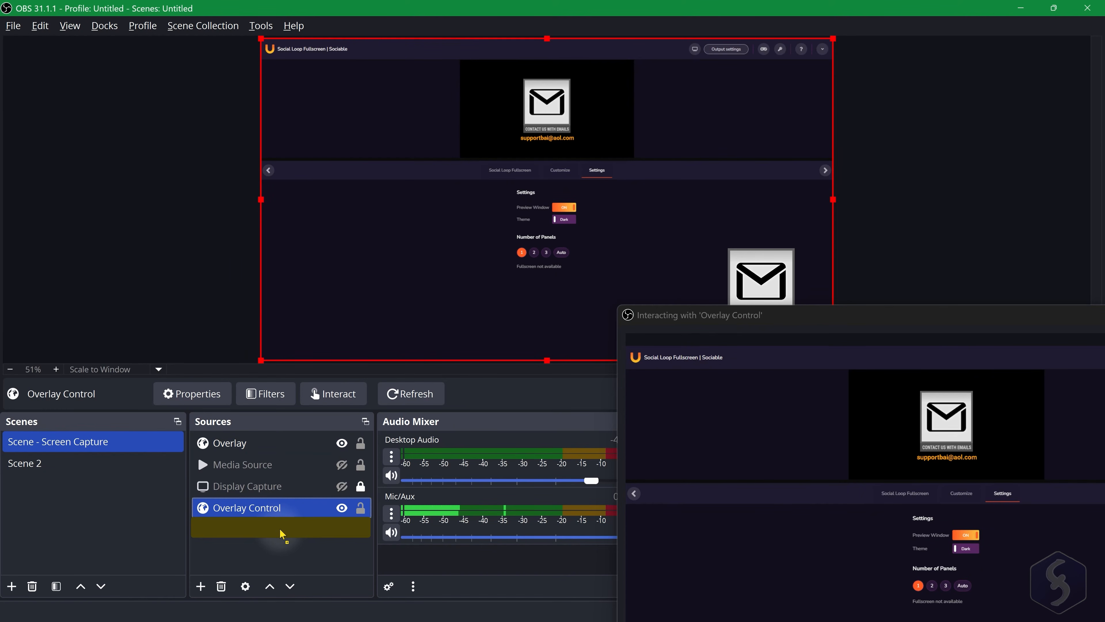
pyautogui.click(342, 465)
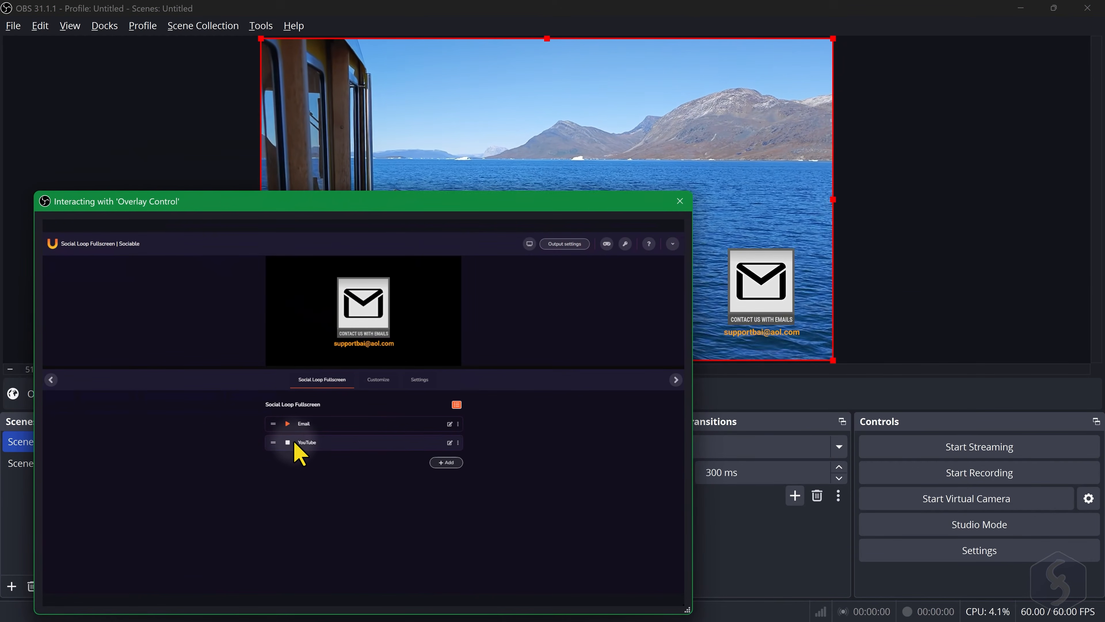
# - Play the YouTube item from the Overlay Control interaction window and set its number of panels to 3
pyautogui.click(287, 442)
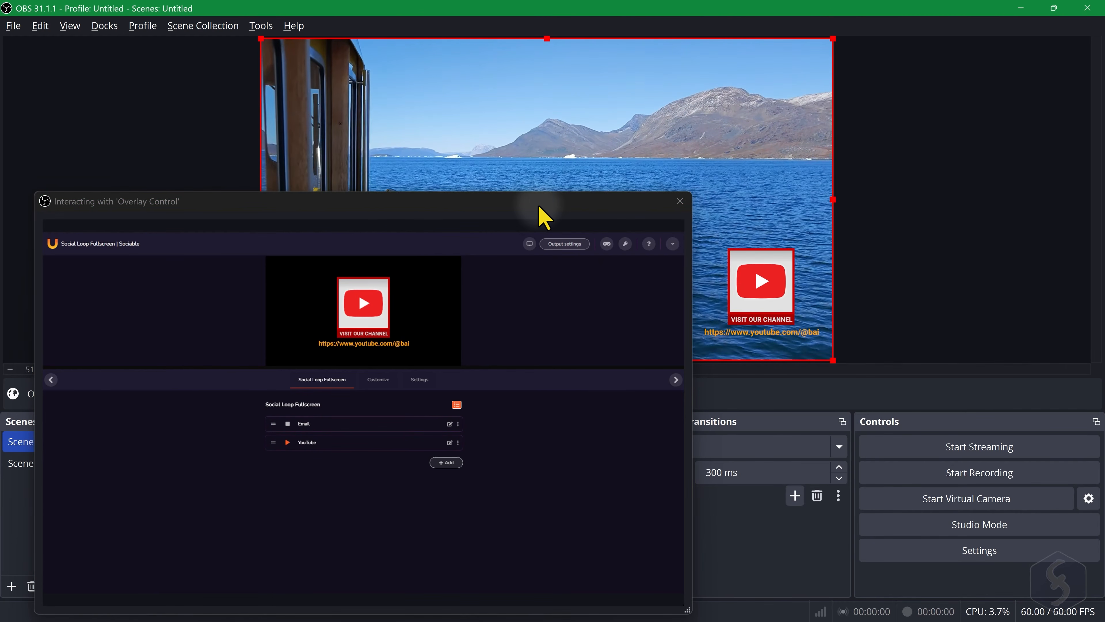
pyautogui.moveTo(539, 204); pyautogui.dragTo(563, 93)
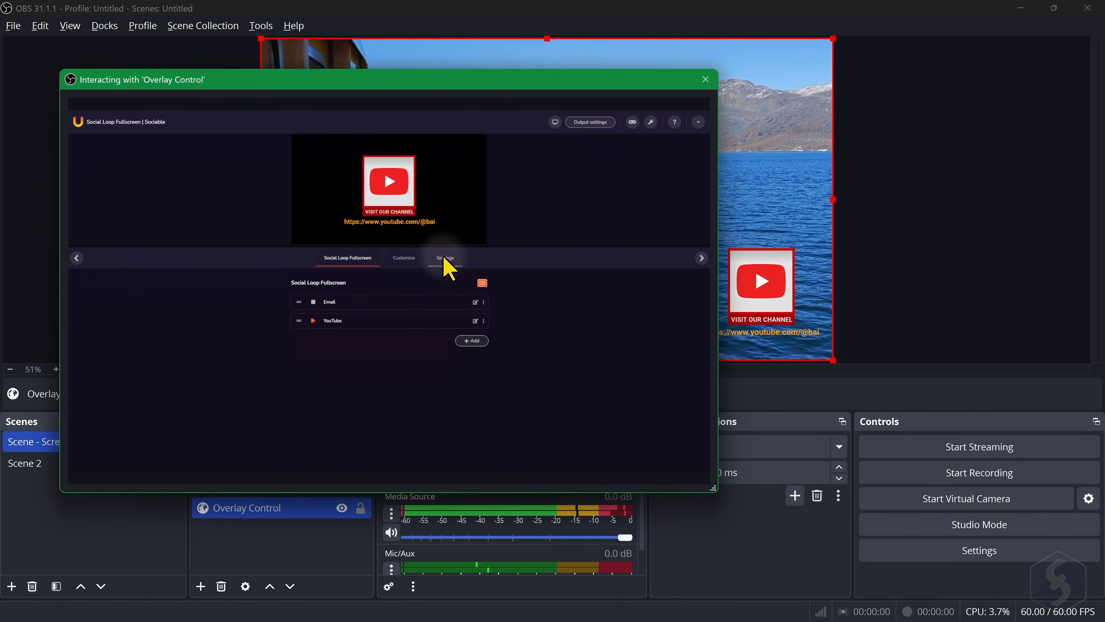
pyautogui.click(375, 348)
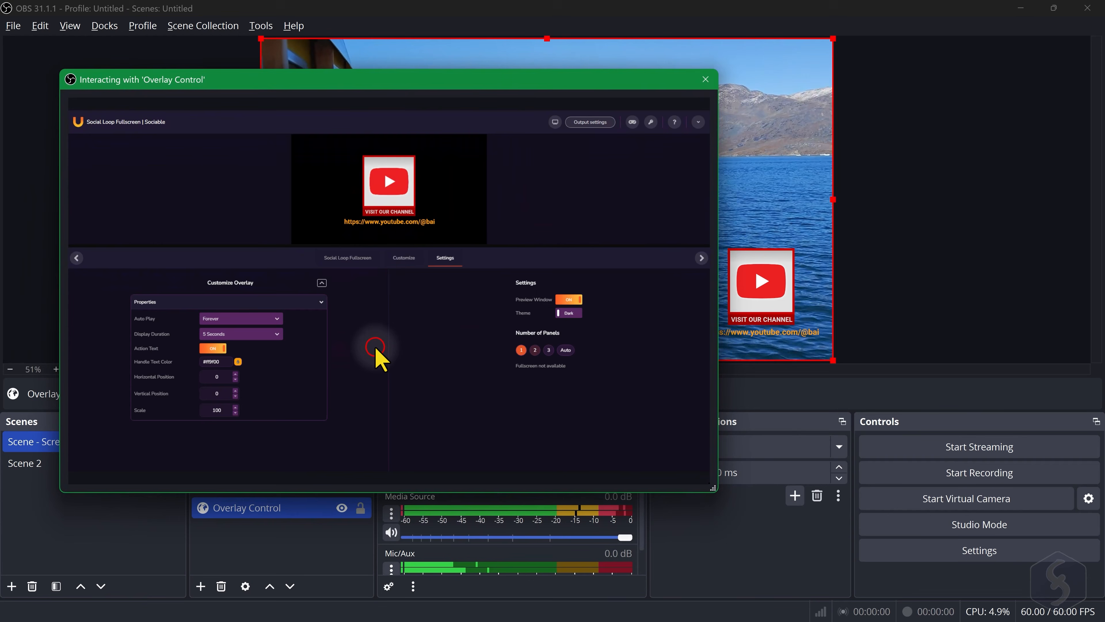
pyautogui.click(549, 351)
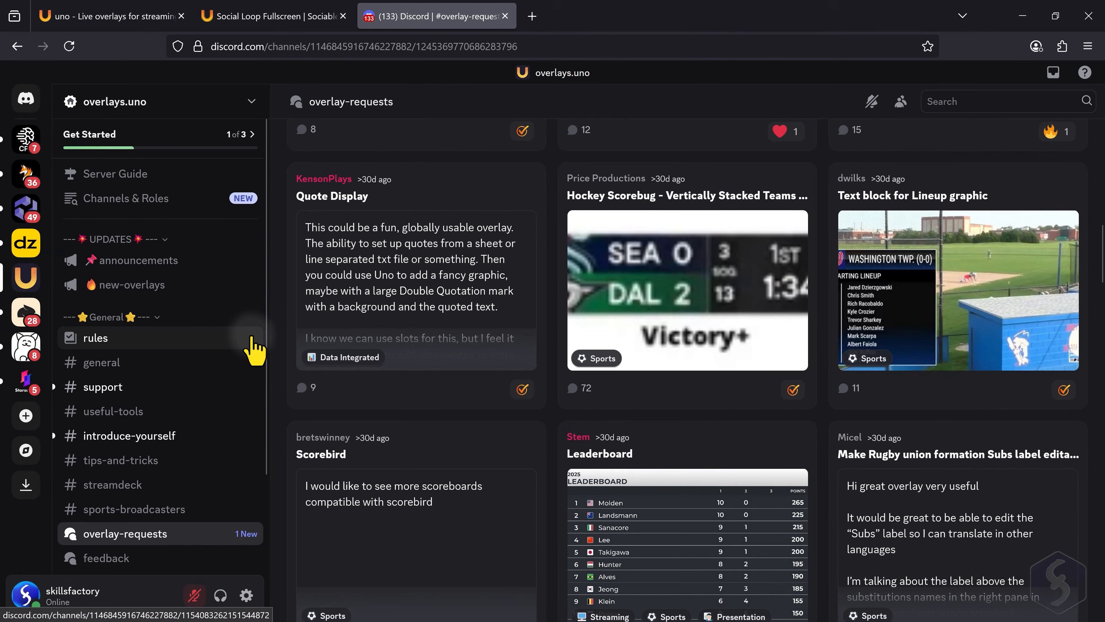
# - In the overlays.uno Discord server, open the announcements channel
pyautogui.click(173, 266)
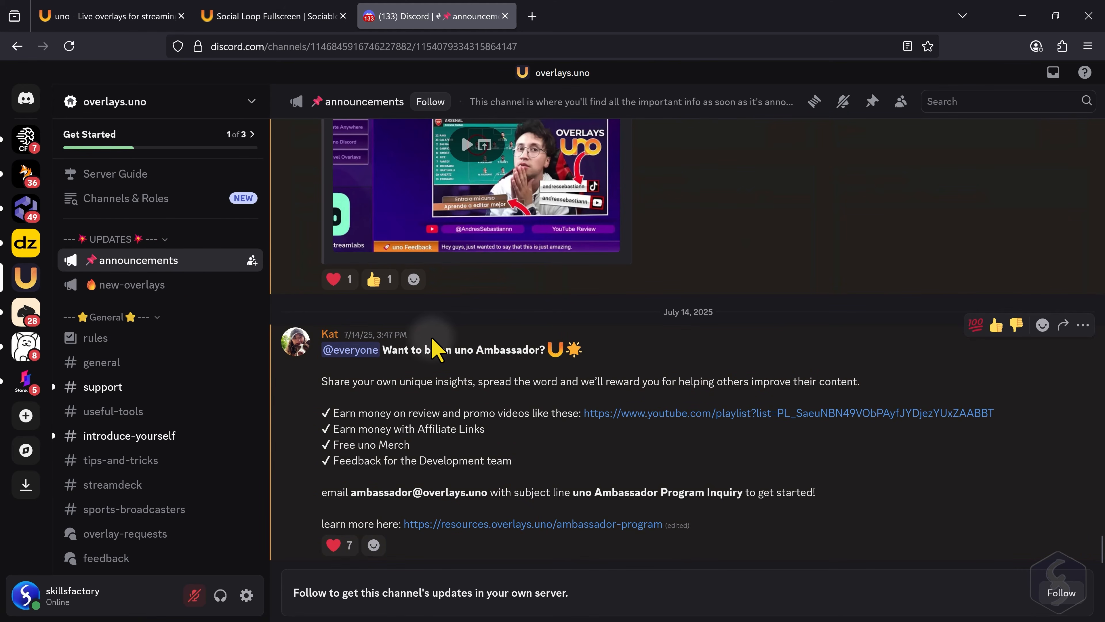